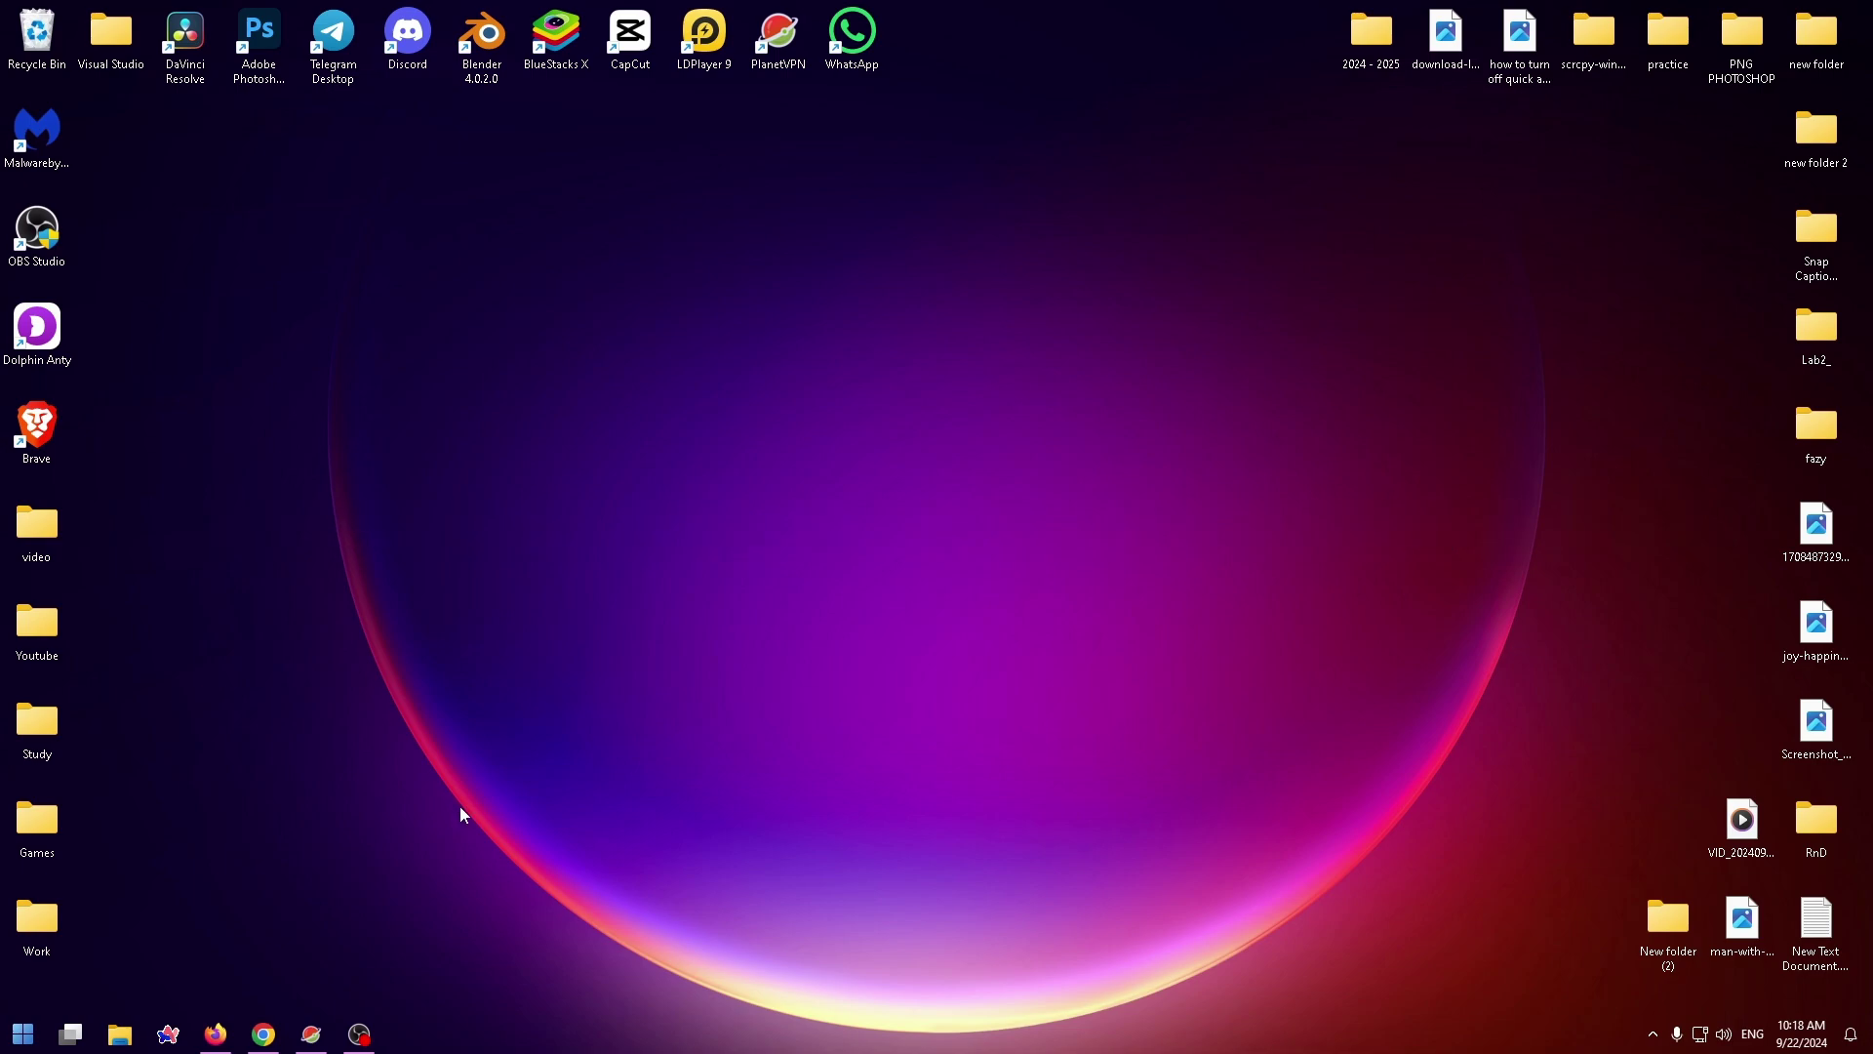
# Step: Launch Firefox and run a Google search for 'reddit'
pyautogui.click(219, 1032)
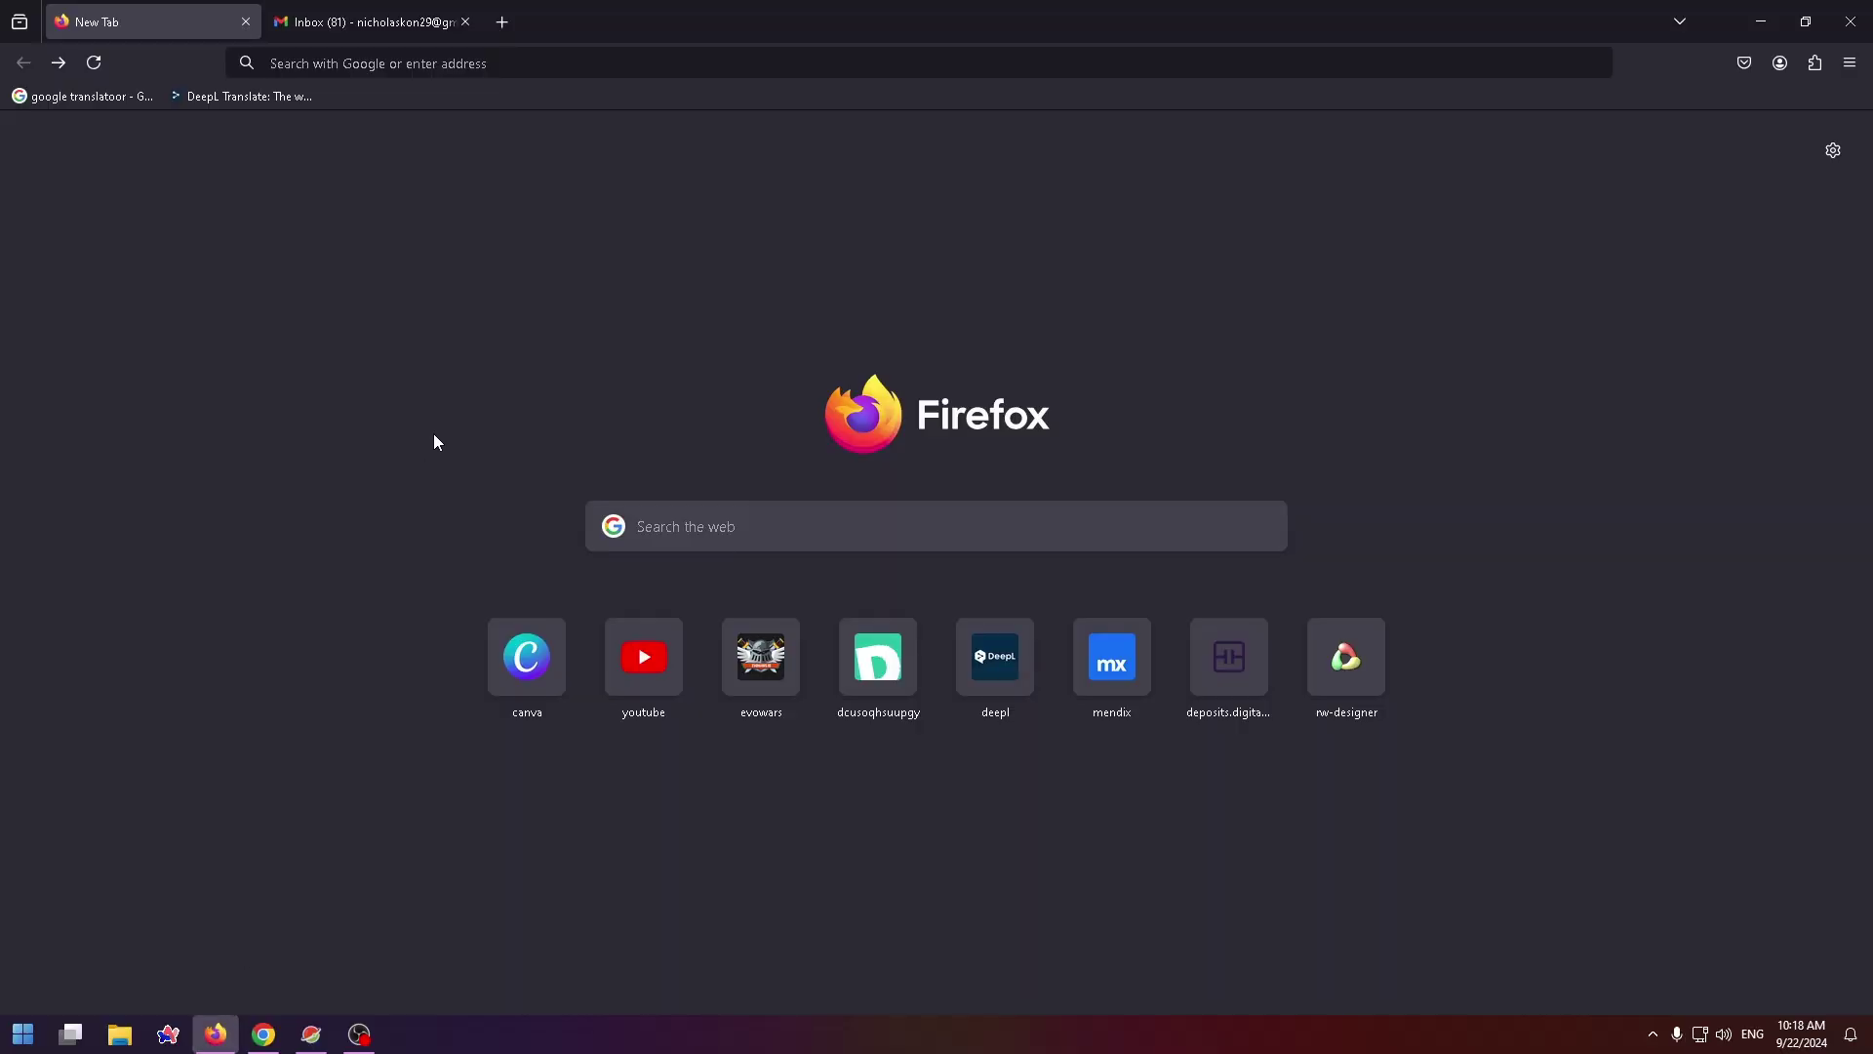
pyautogui.click(442, 63)
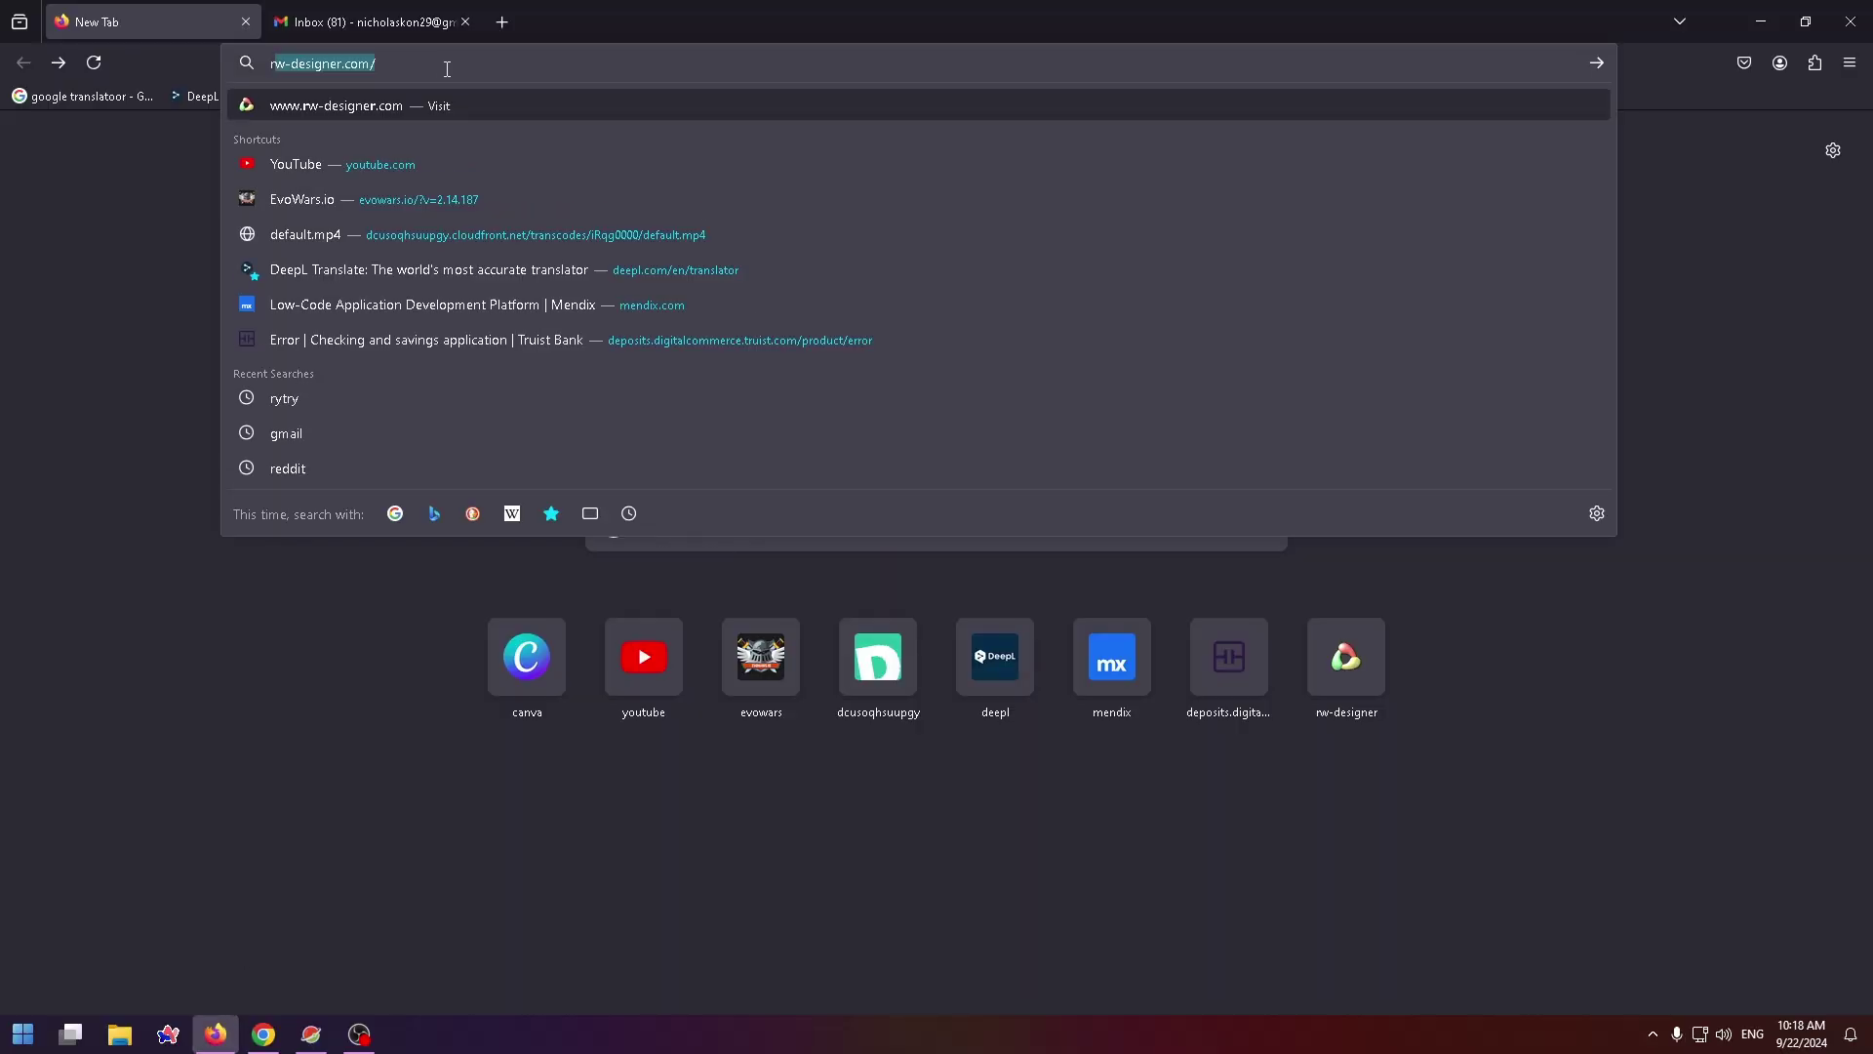
pyautogui.write('reddit')
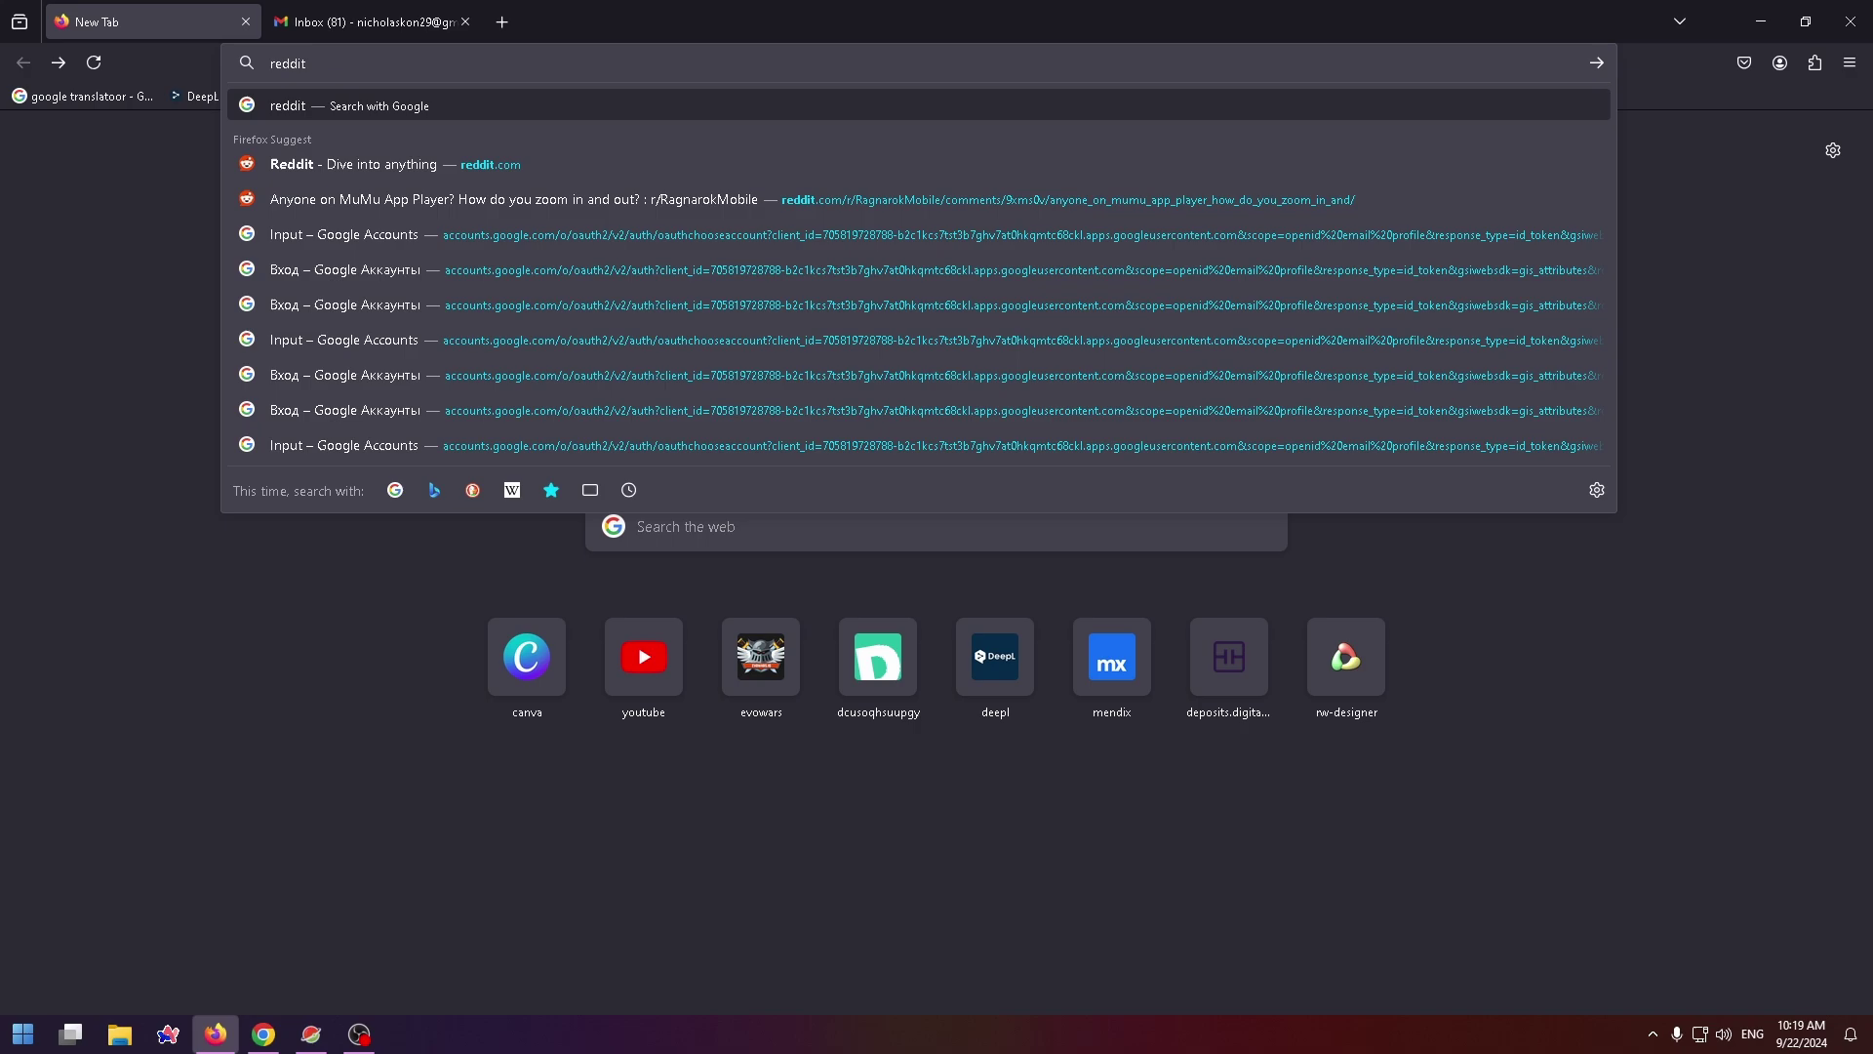
pyautogui.press('Return')
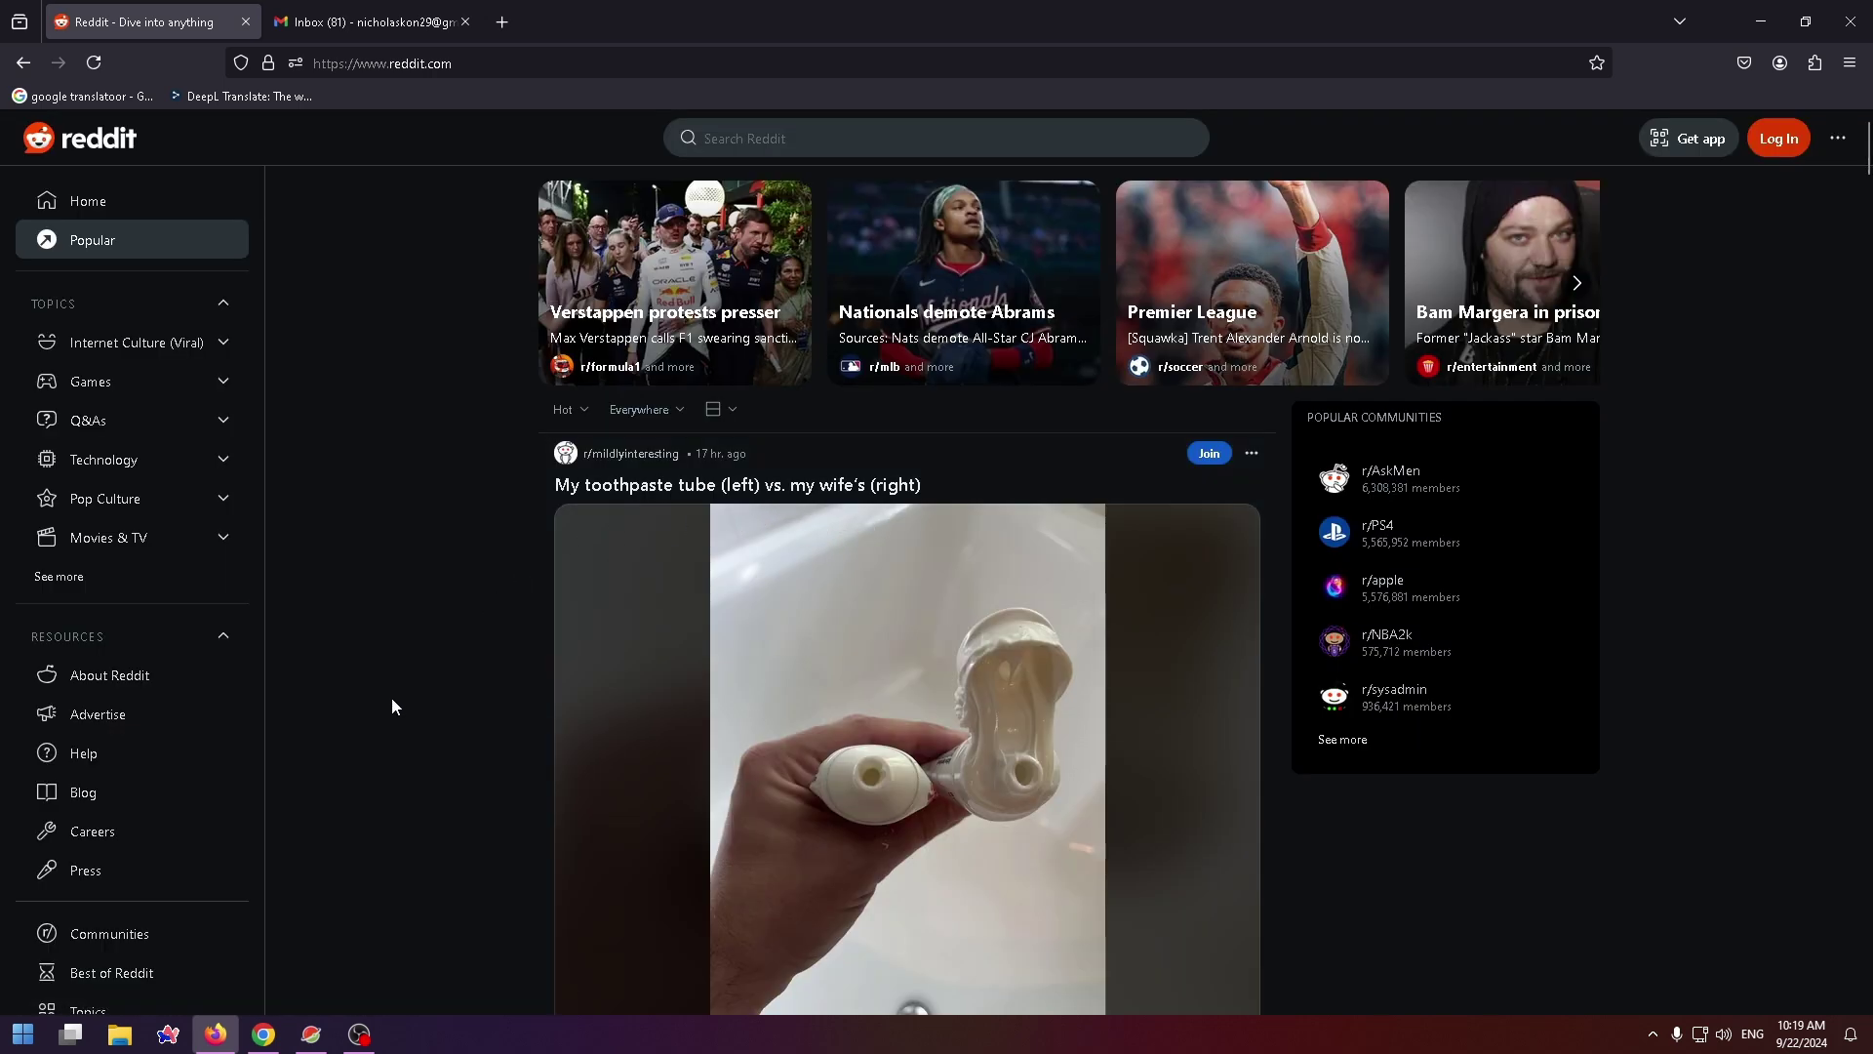
pyautogui.scroll(-6, 551, 536)
pyautogui.scroll(-7, 1376, 593)
pyautogui.scroll(4, 903, 529)
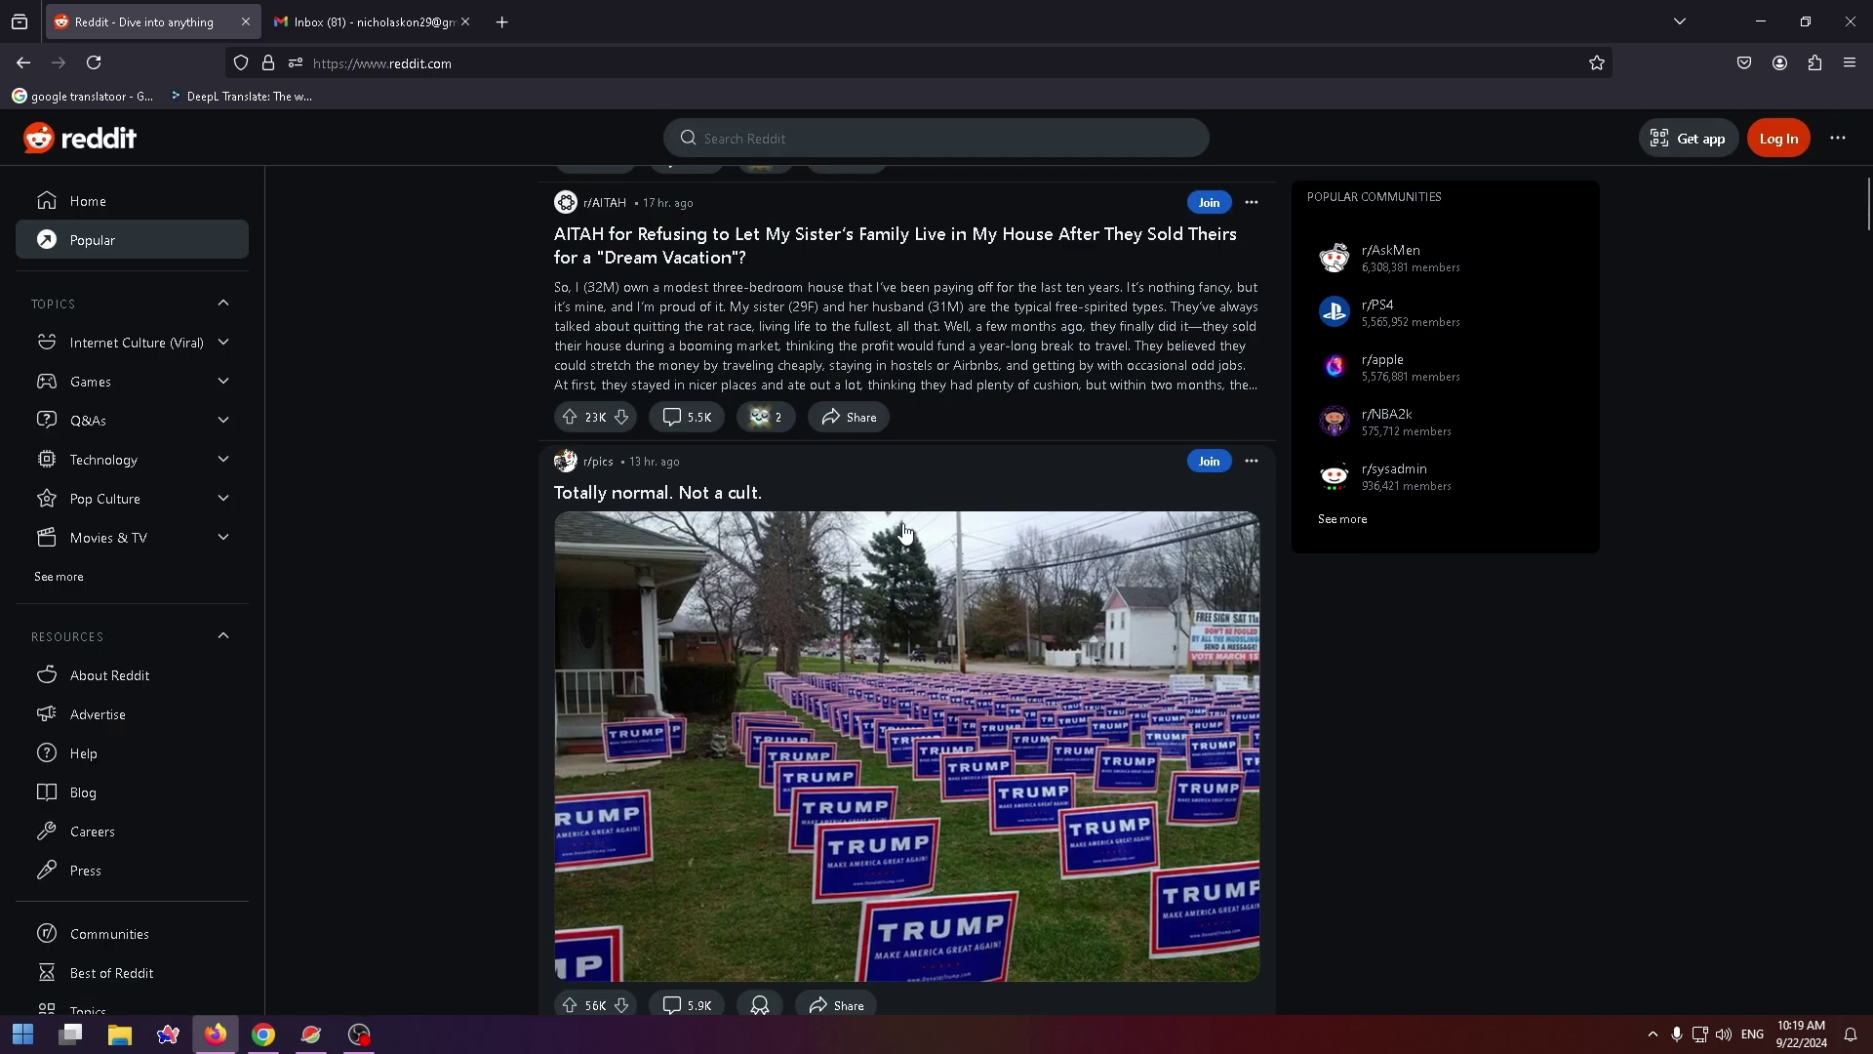
pyautogui.scroll(2, 903, 530)
pyautogui.scroll(3, 1316, 754)
pyautogui.scroll(-1, 761, 561)
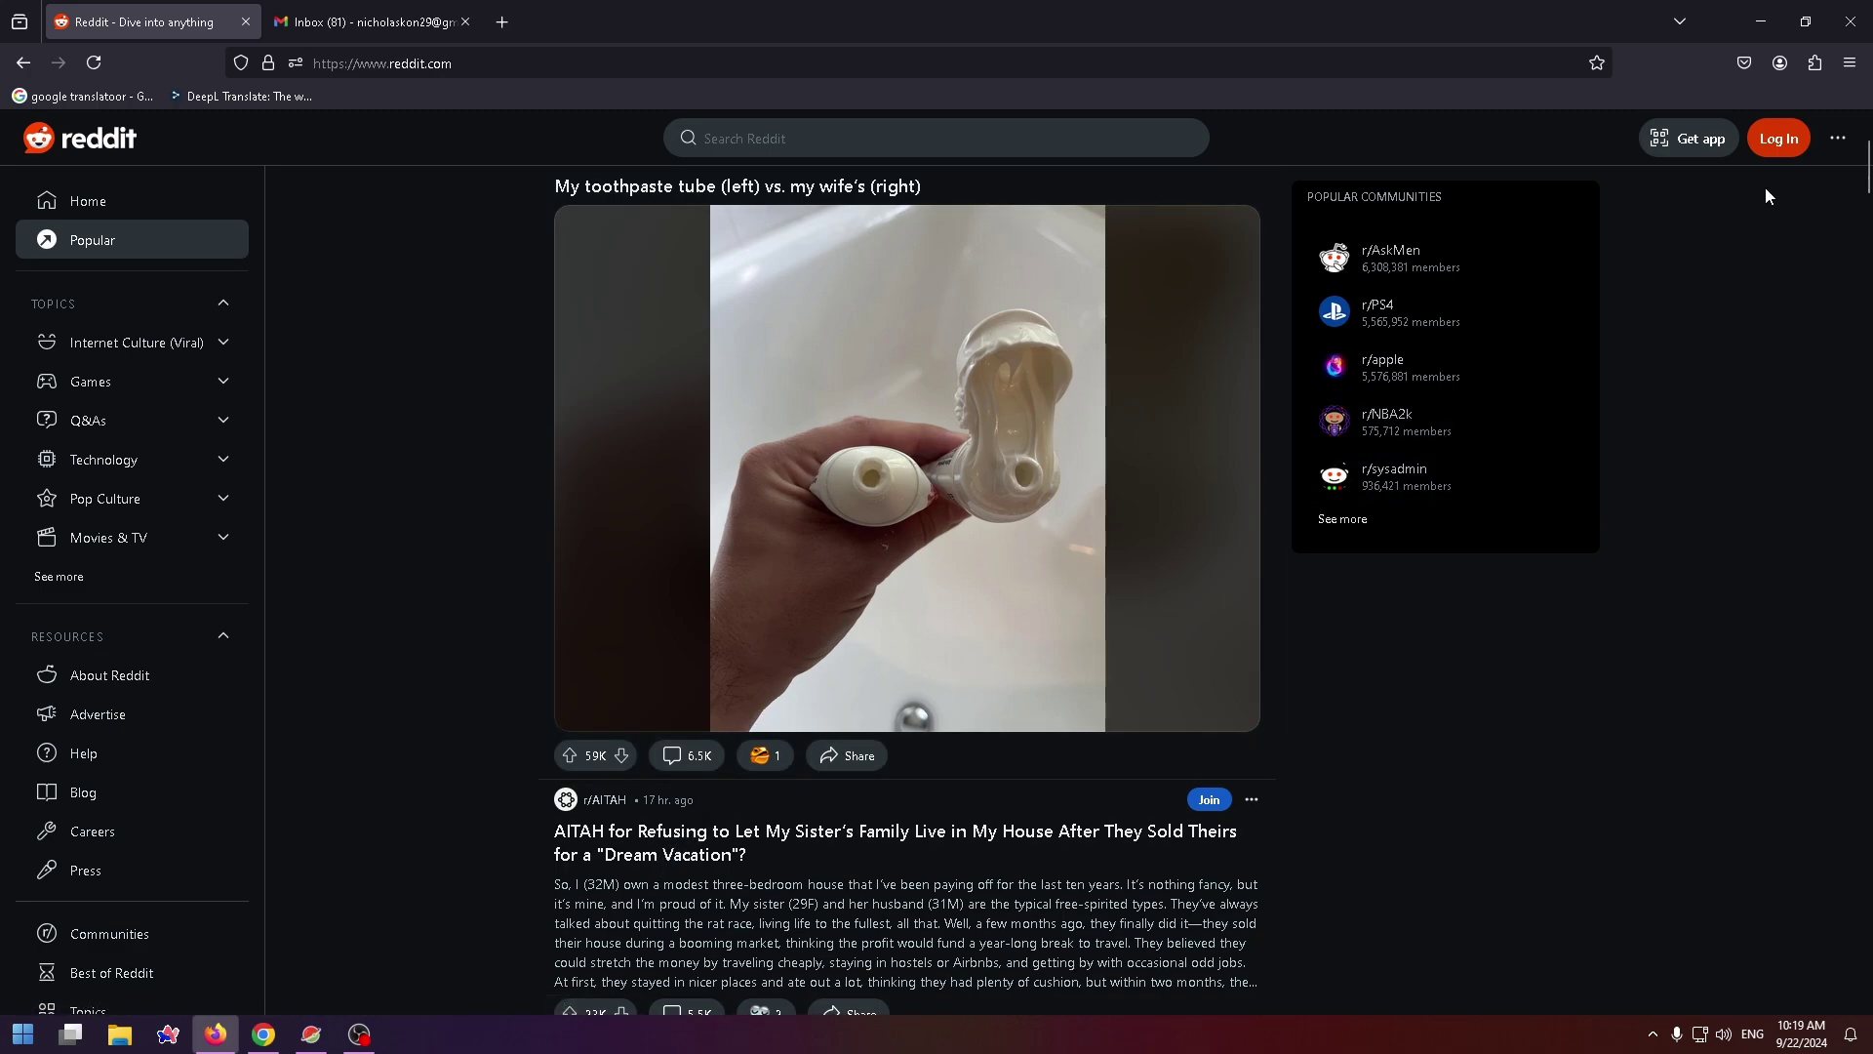
# Step: Open Reddit's top-bar '...' menu containing the Log In / Sign Up option
pyautogui.click(1837, 138)
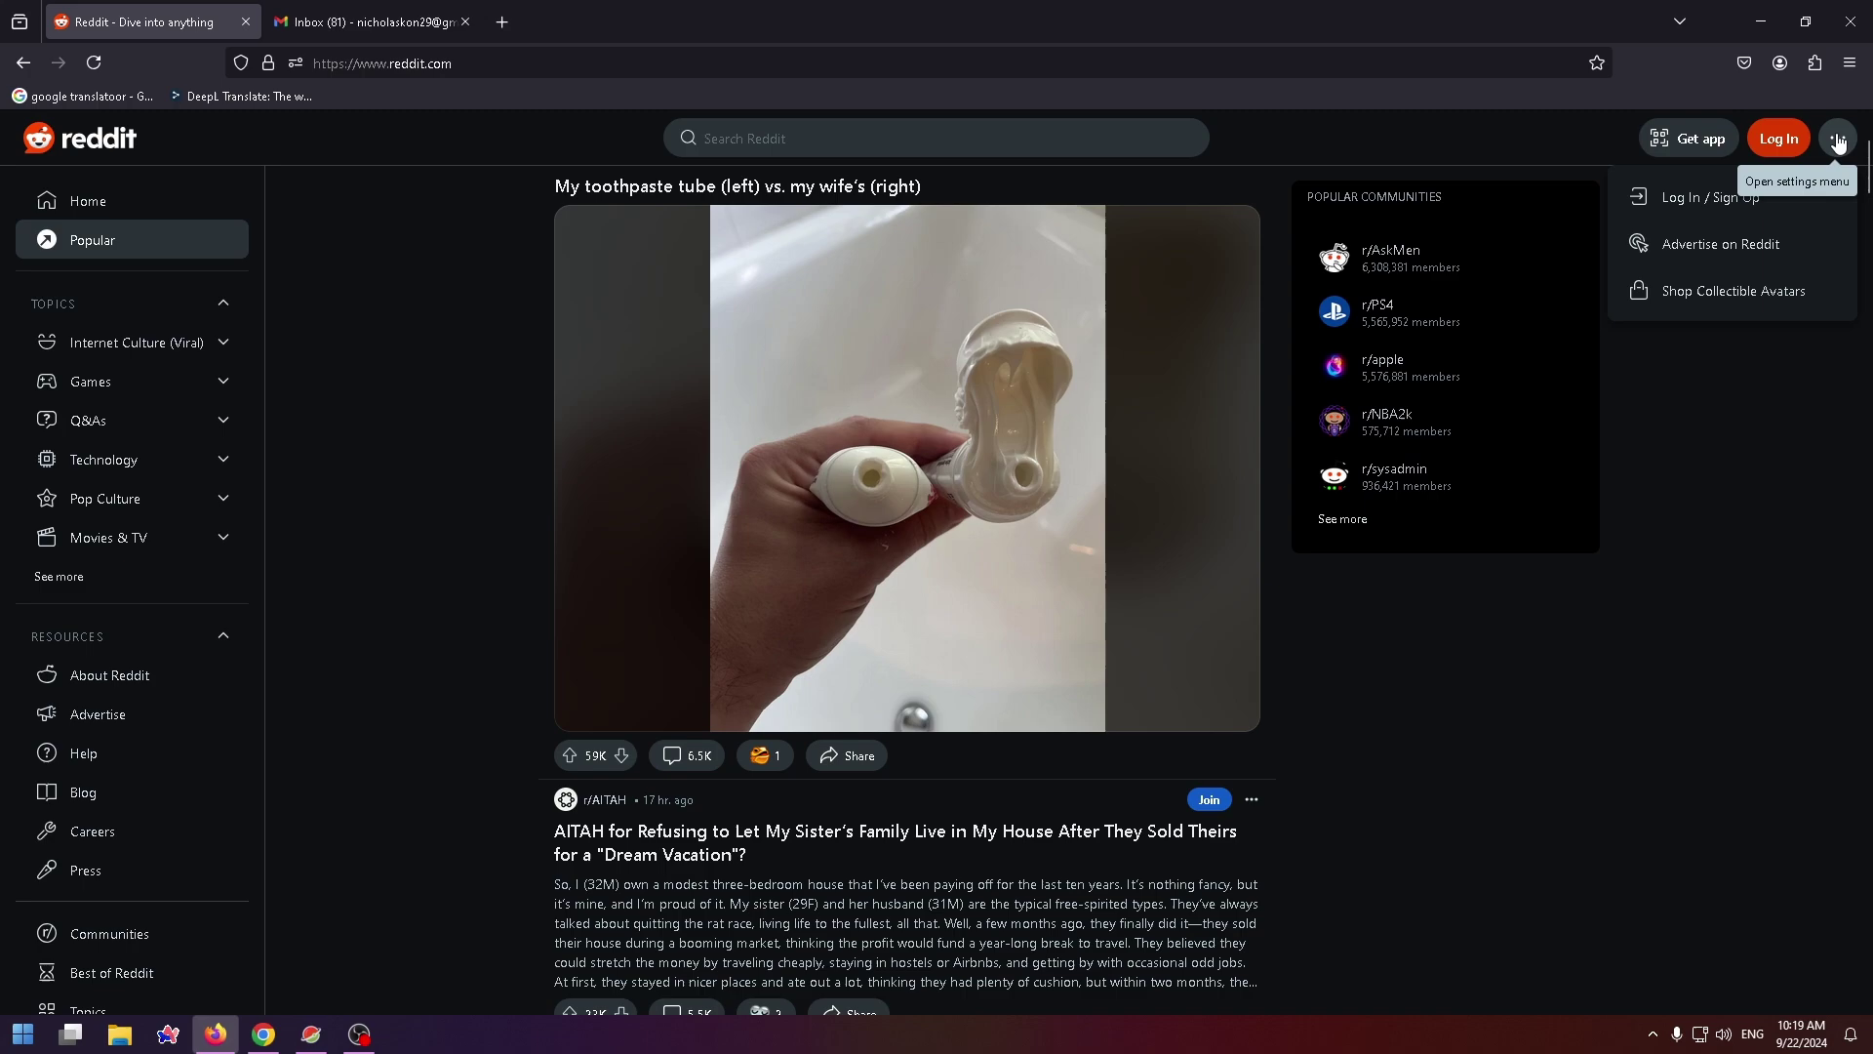
# Step: Open the Log In dialog and switch to the Sign Up email form
pyautogui.click(1713, 197)
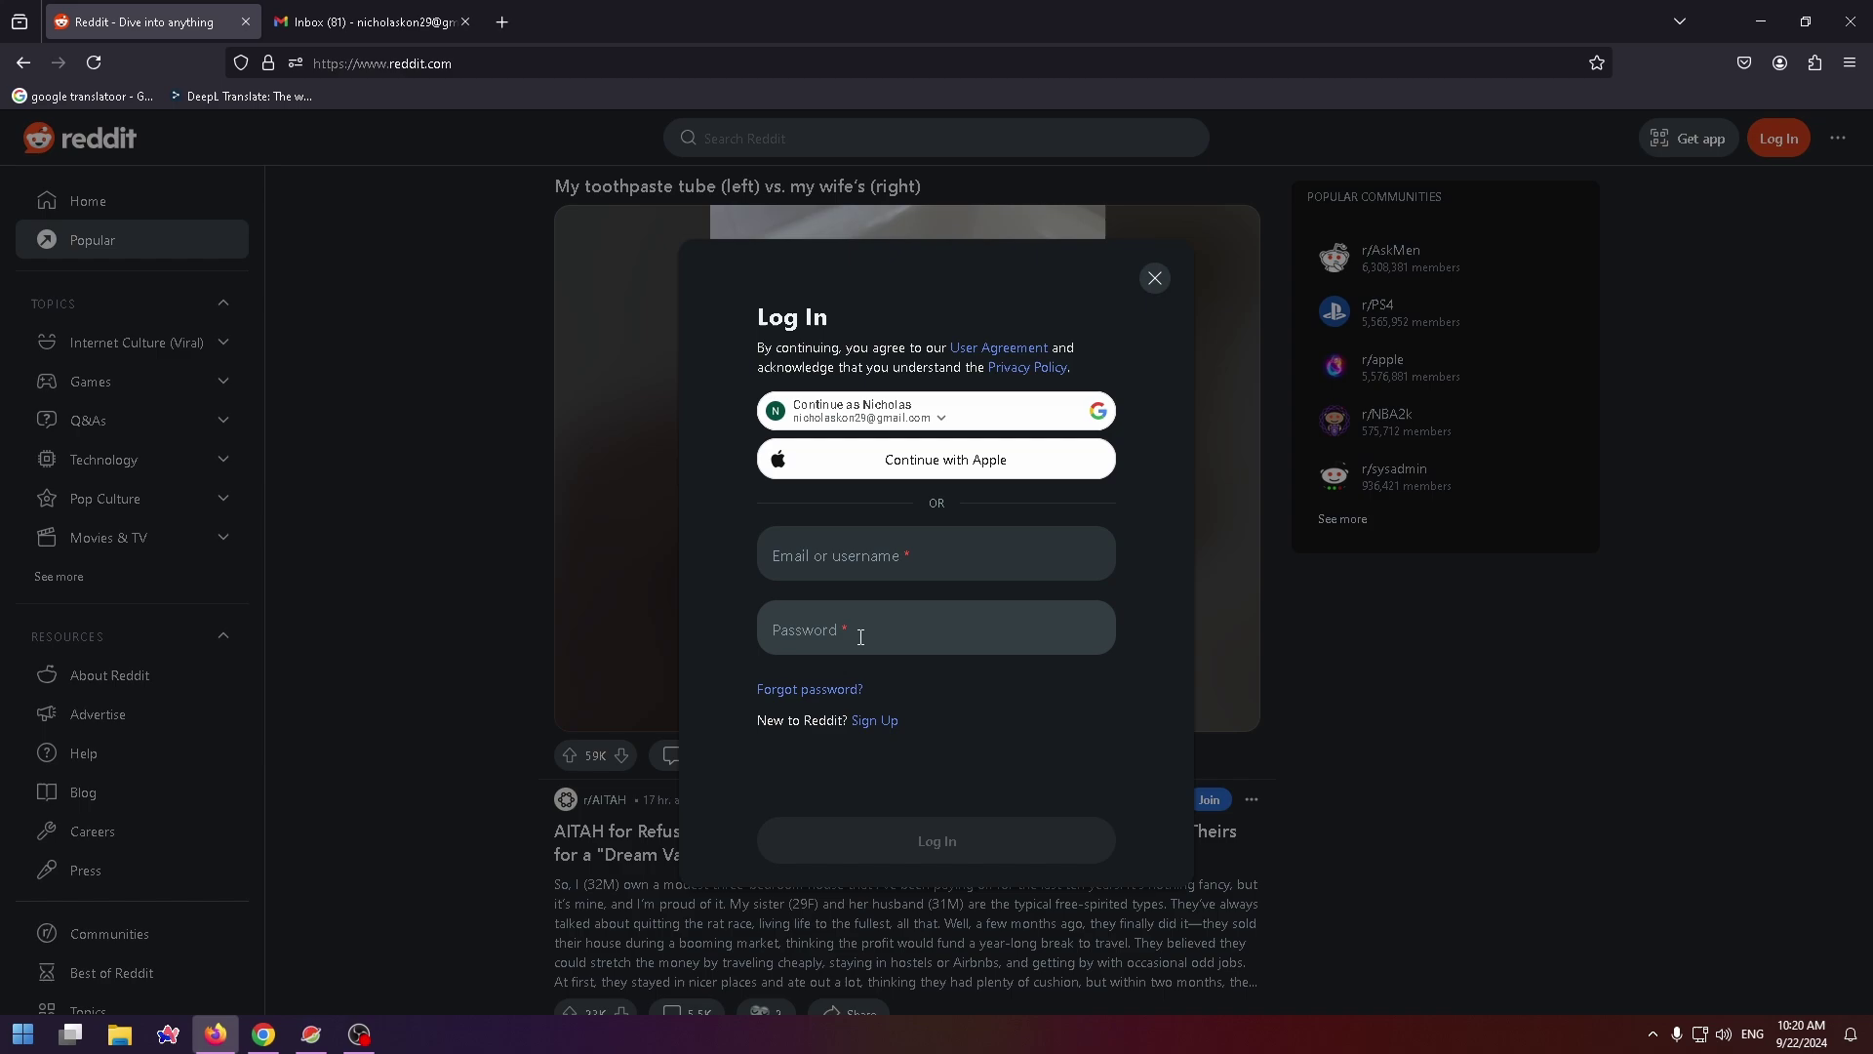
pyautogui.click(885, 723)
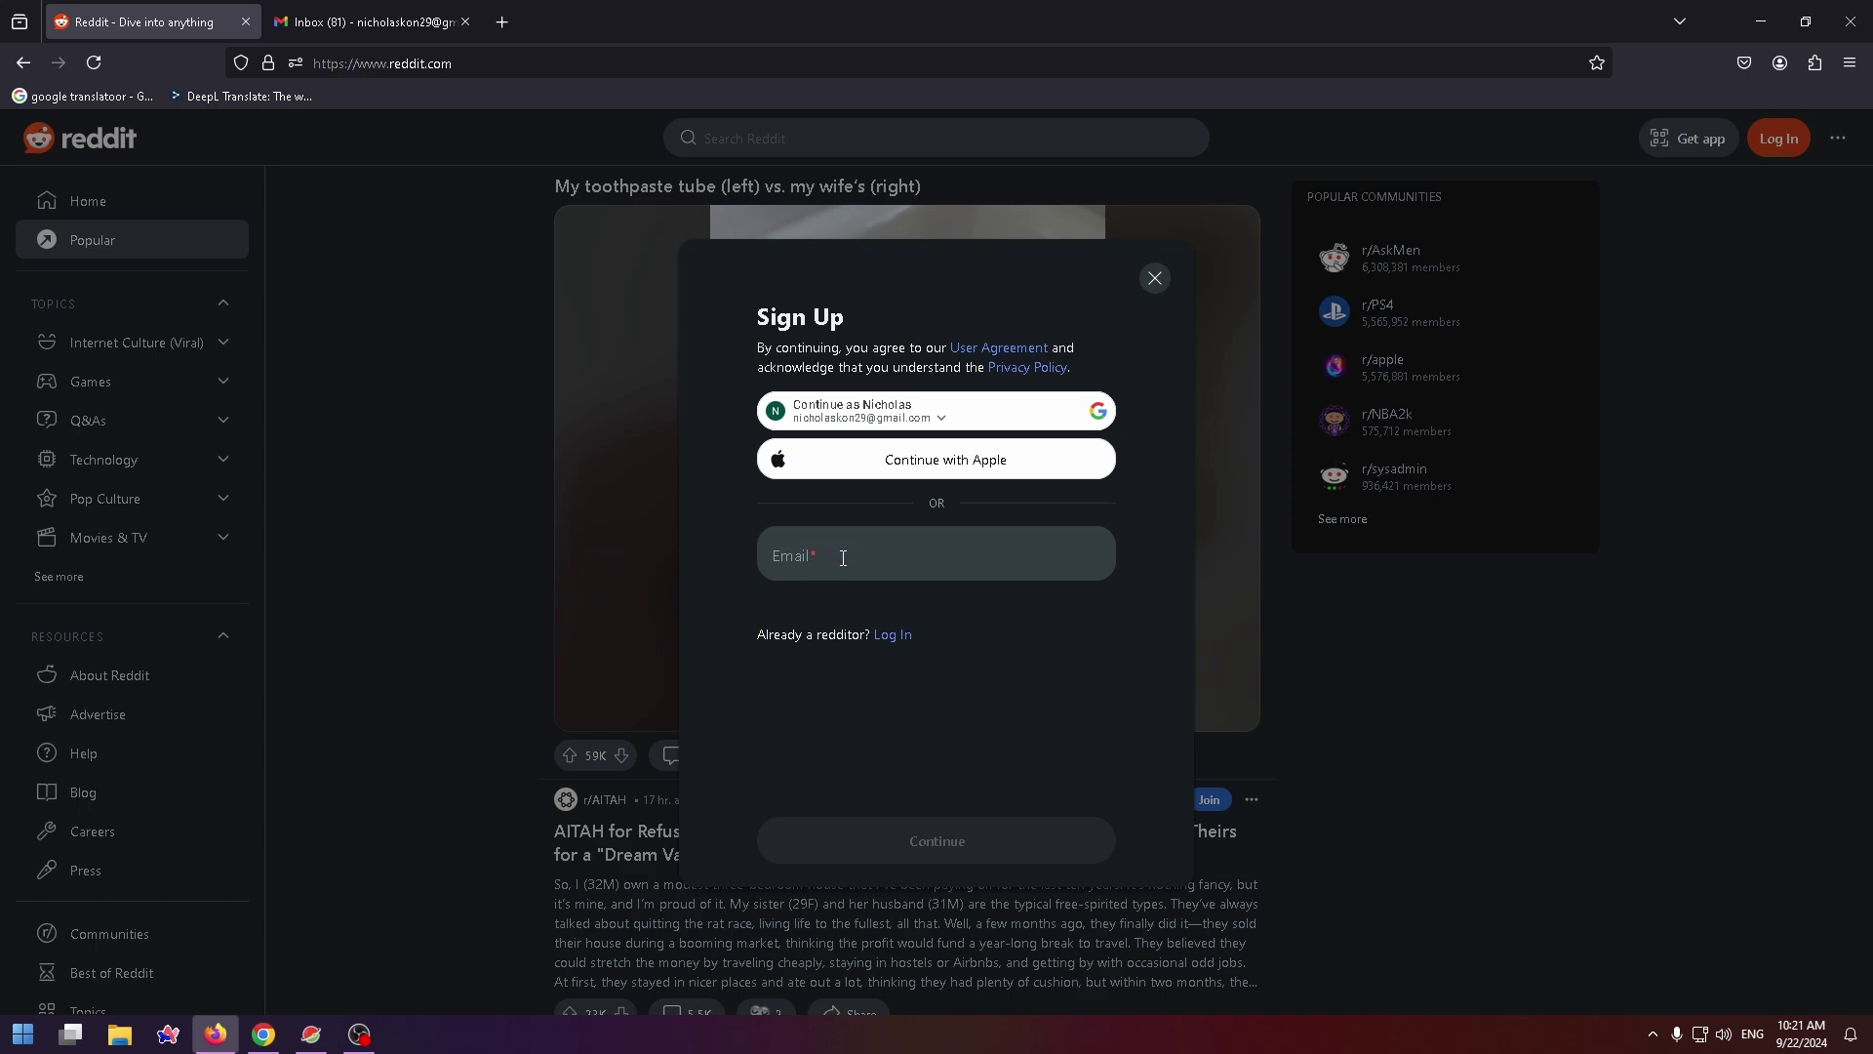
# Step: Fill in the saved email address and continue to the username step
pyautogui.click(850, 559)
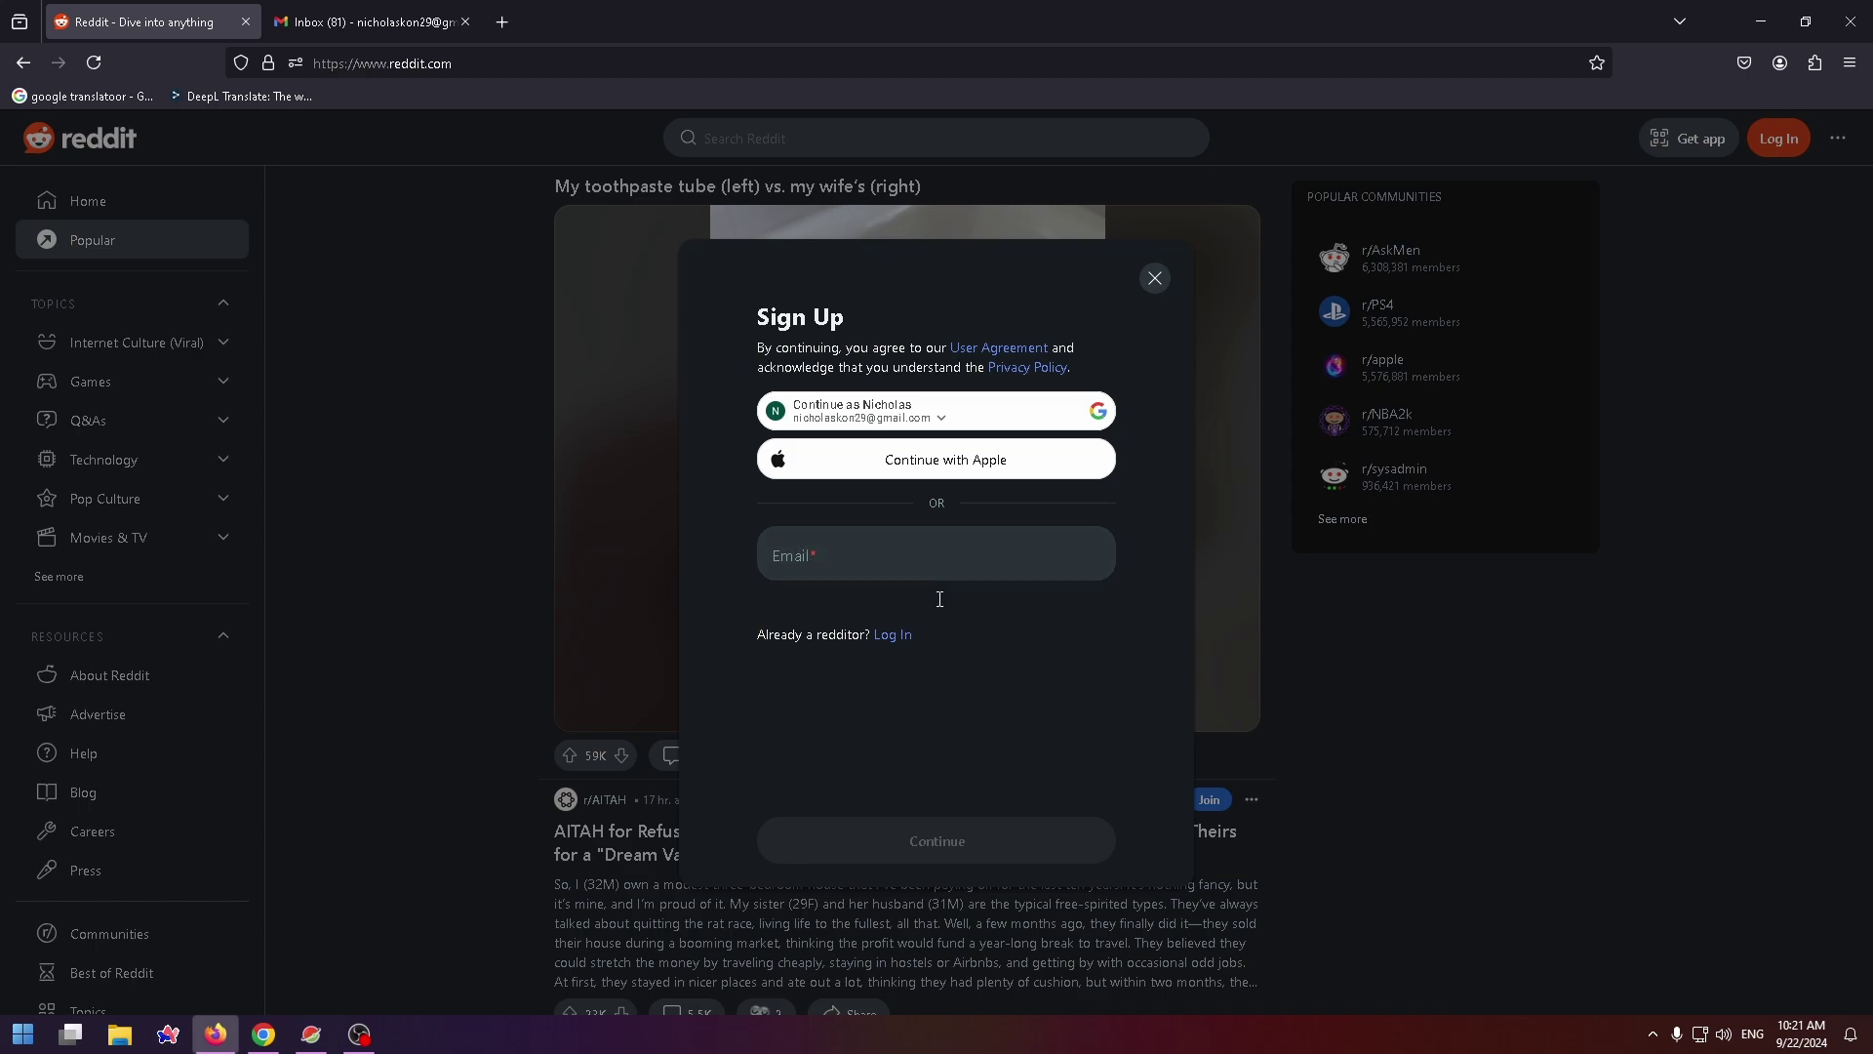
pyautogui.click(854, 549)
pyautogui.click(832, 585)
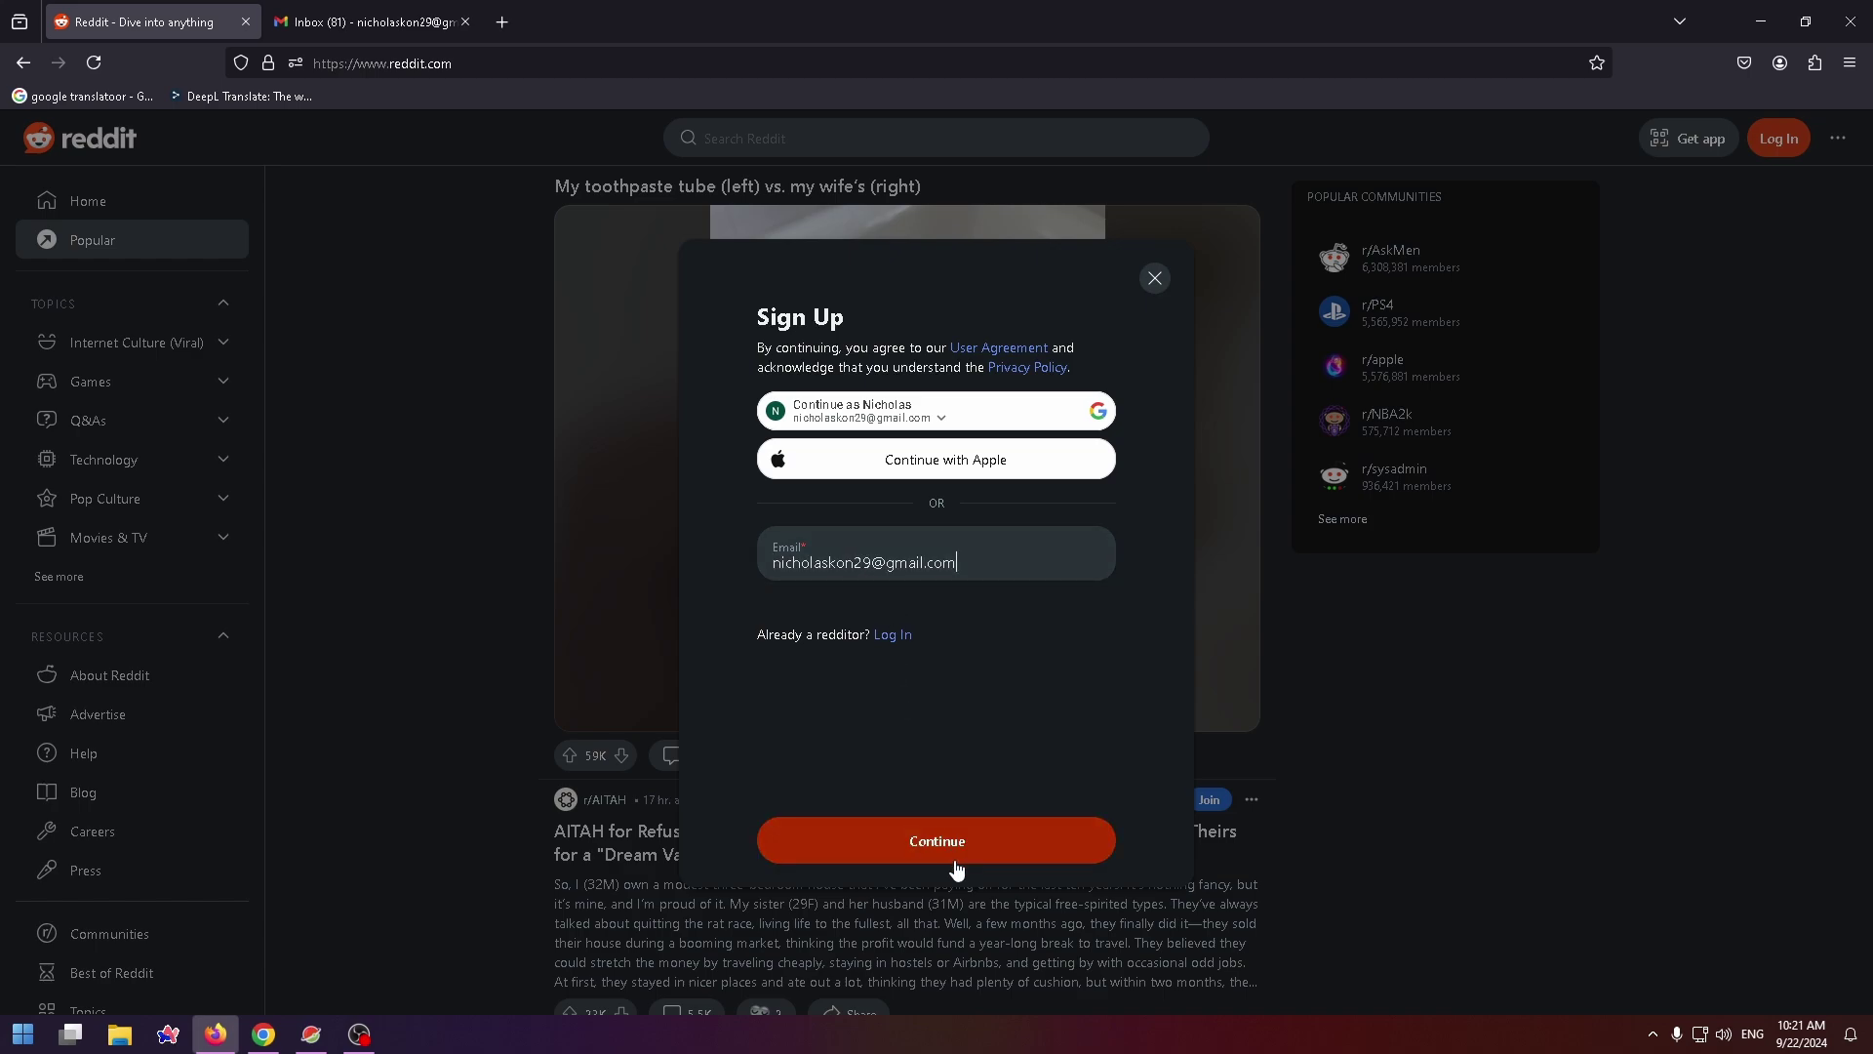
pyautogui.click(893, 846)
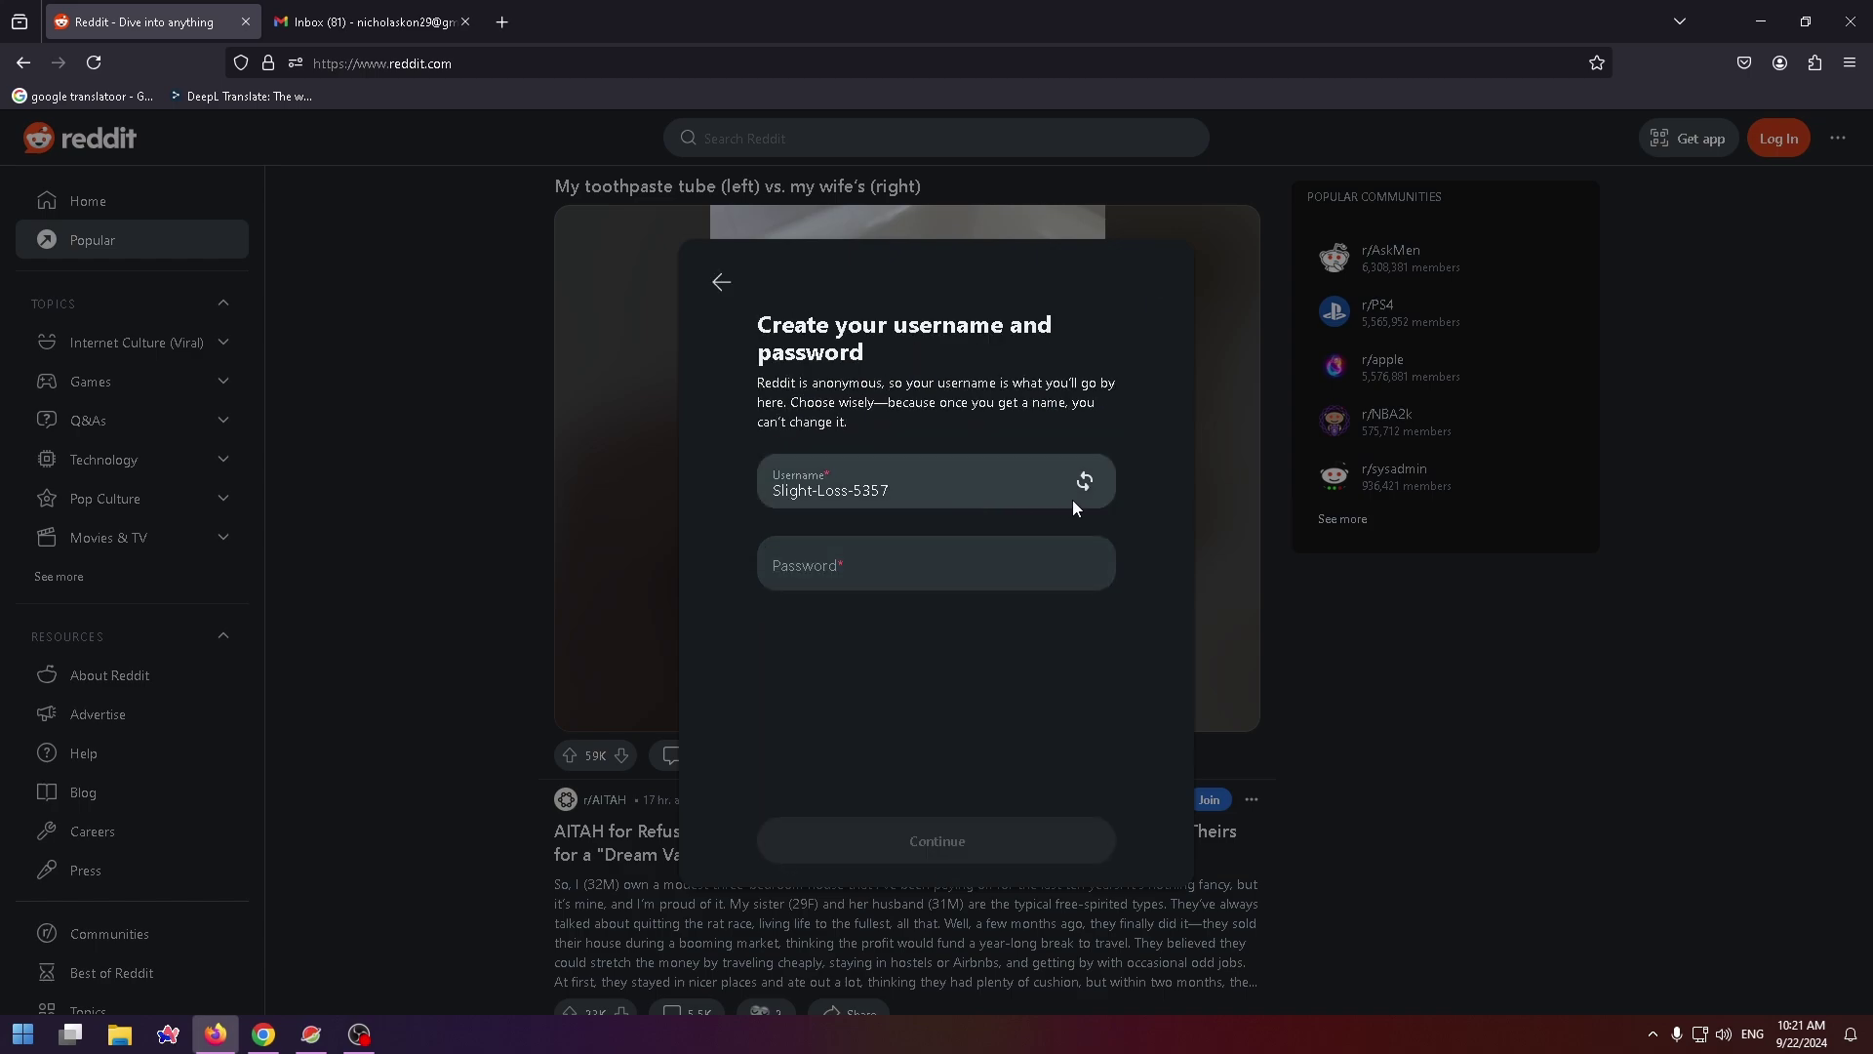
# Step: Replace the suggested username with How_To_PC, pass reCAPTCHA, and submit
pyautogui.moveTo(914, 489); pyautogui.dragTo(658, 476)
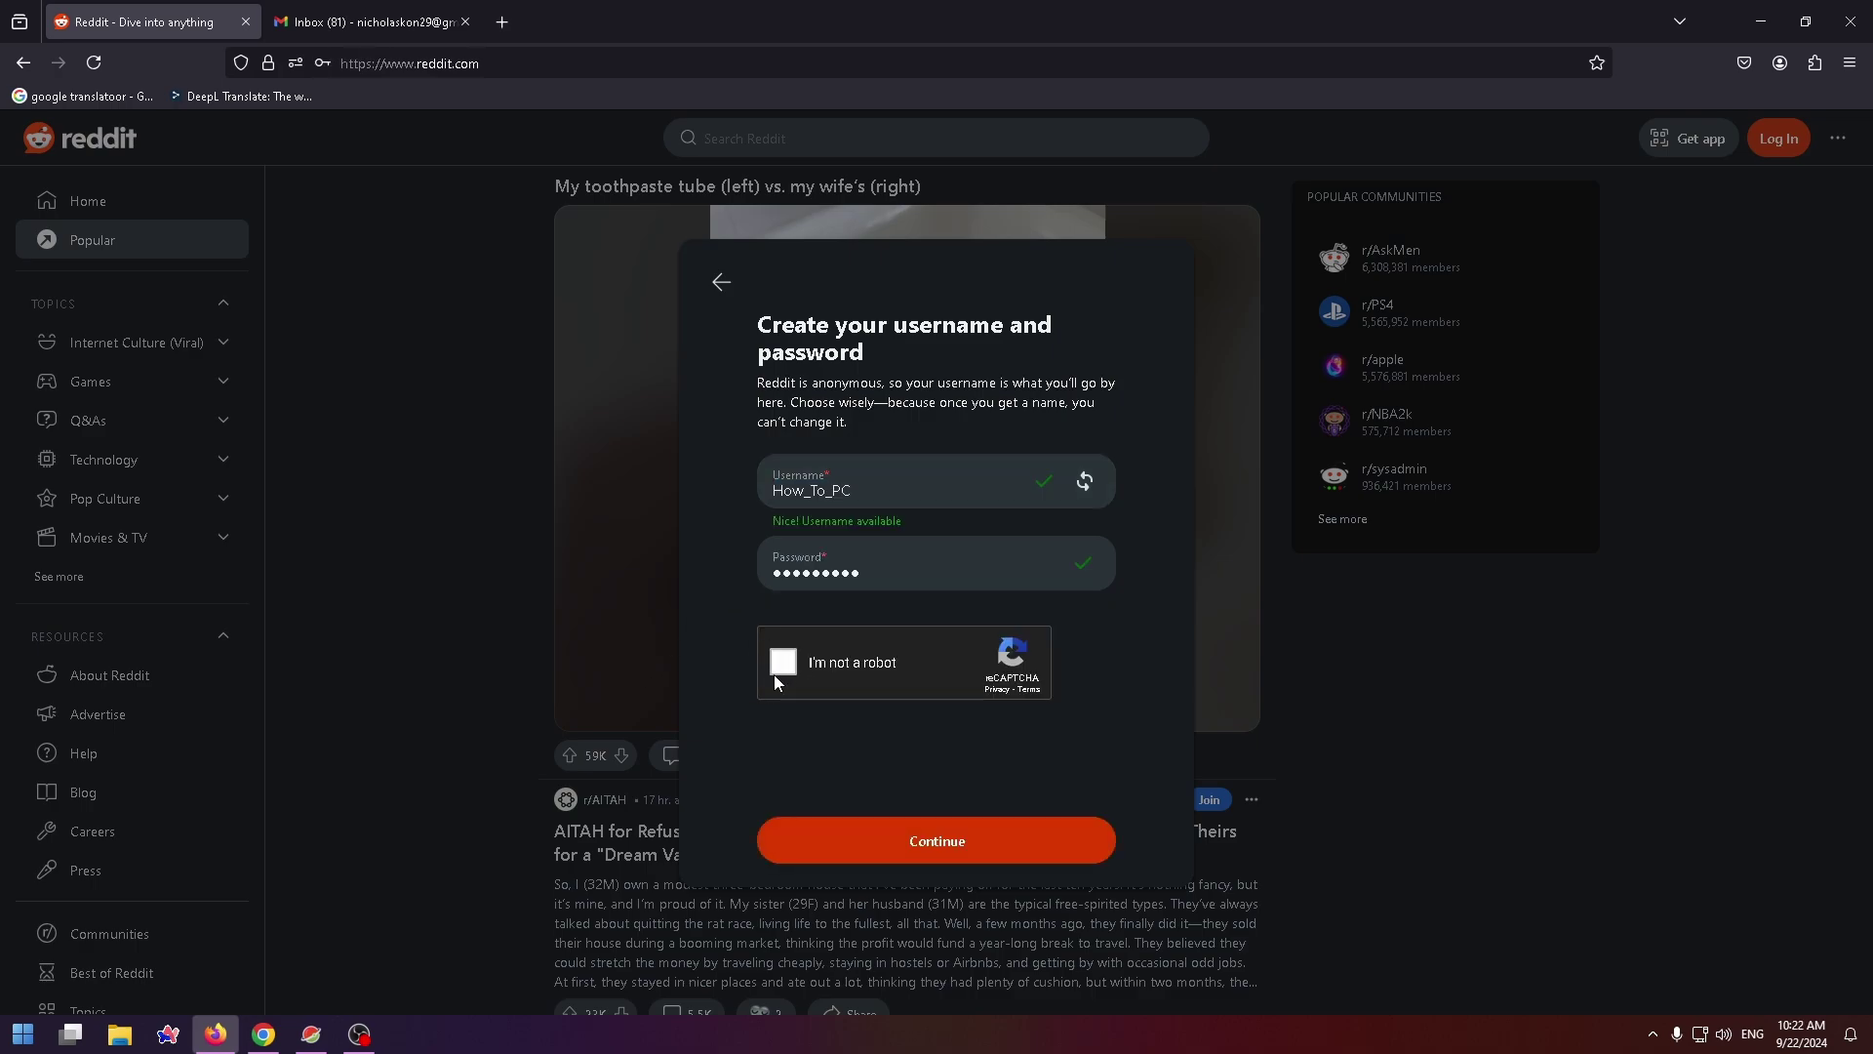
pyautogui.click(784, 661)
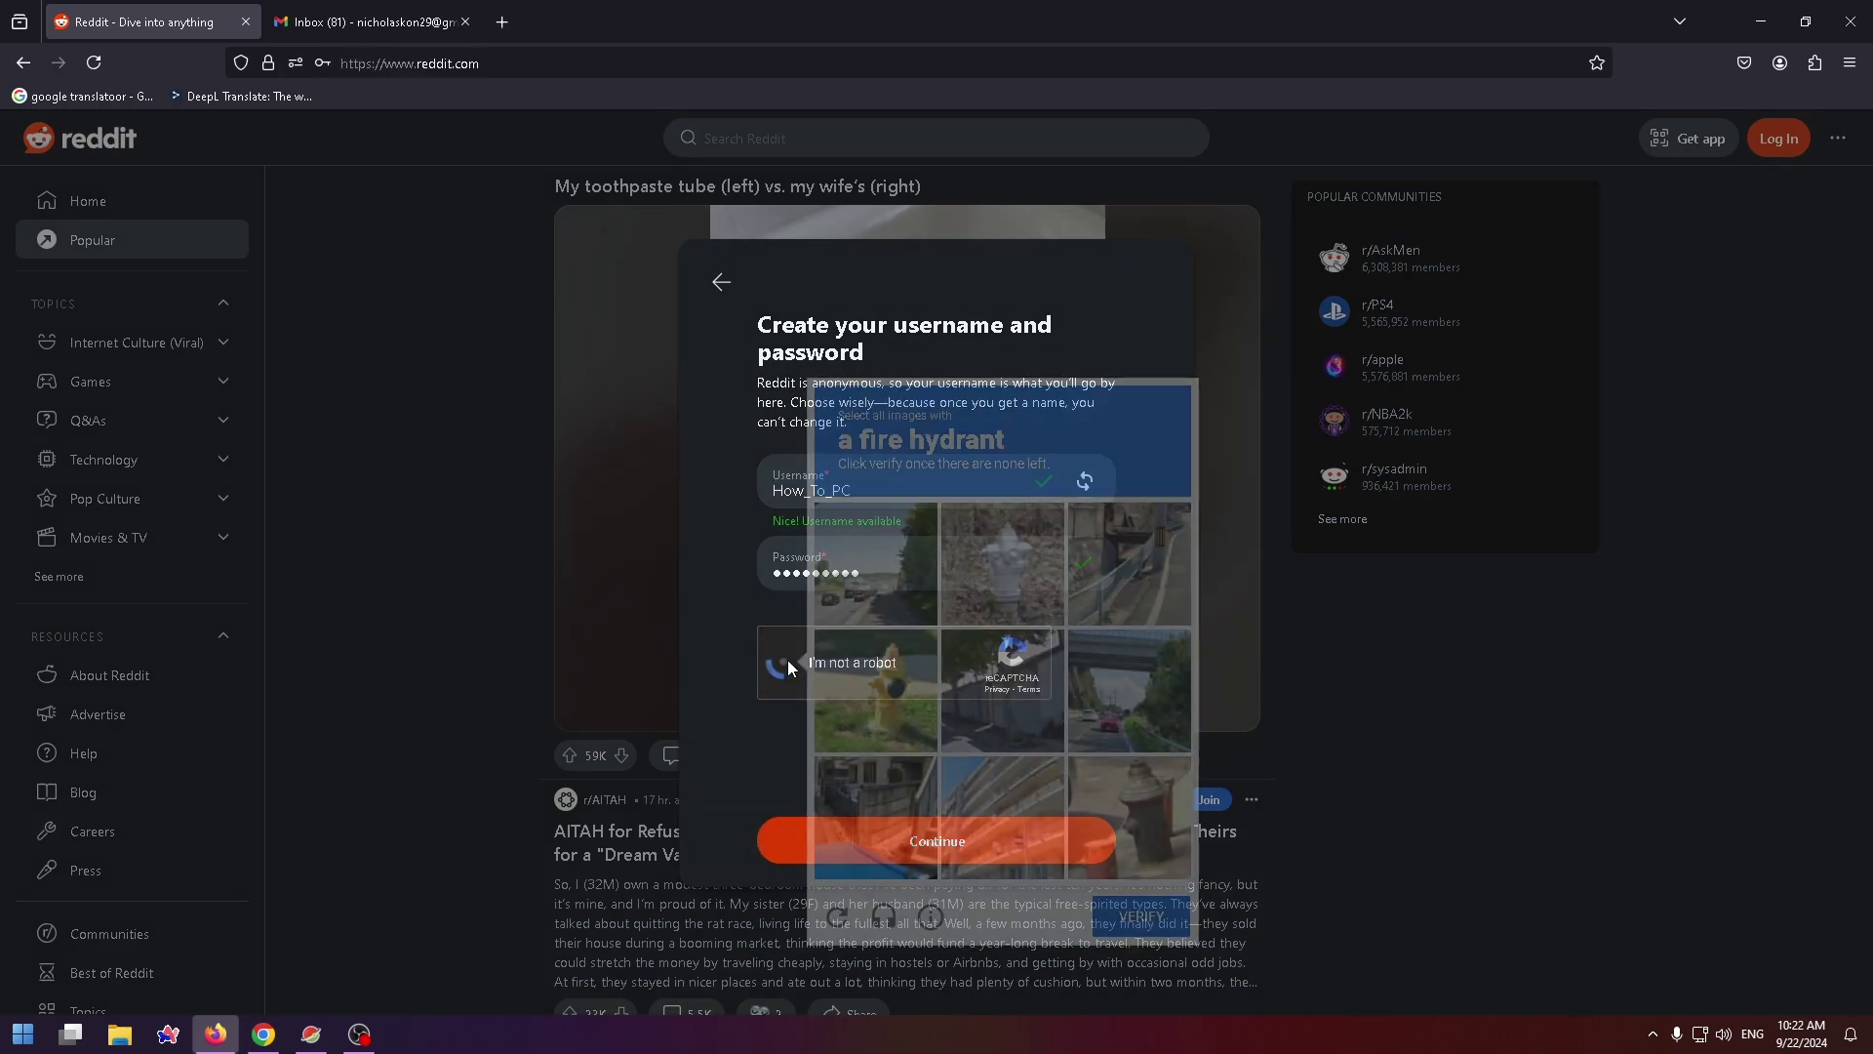
pyautogui.click(1135, 916)
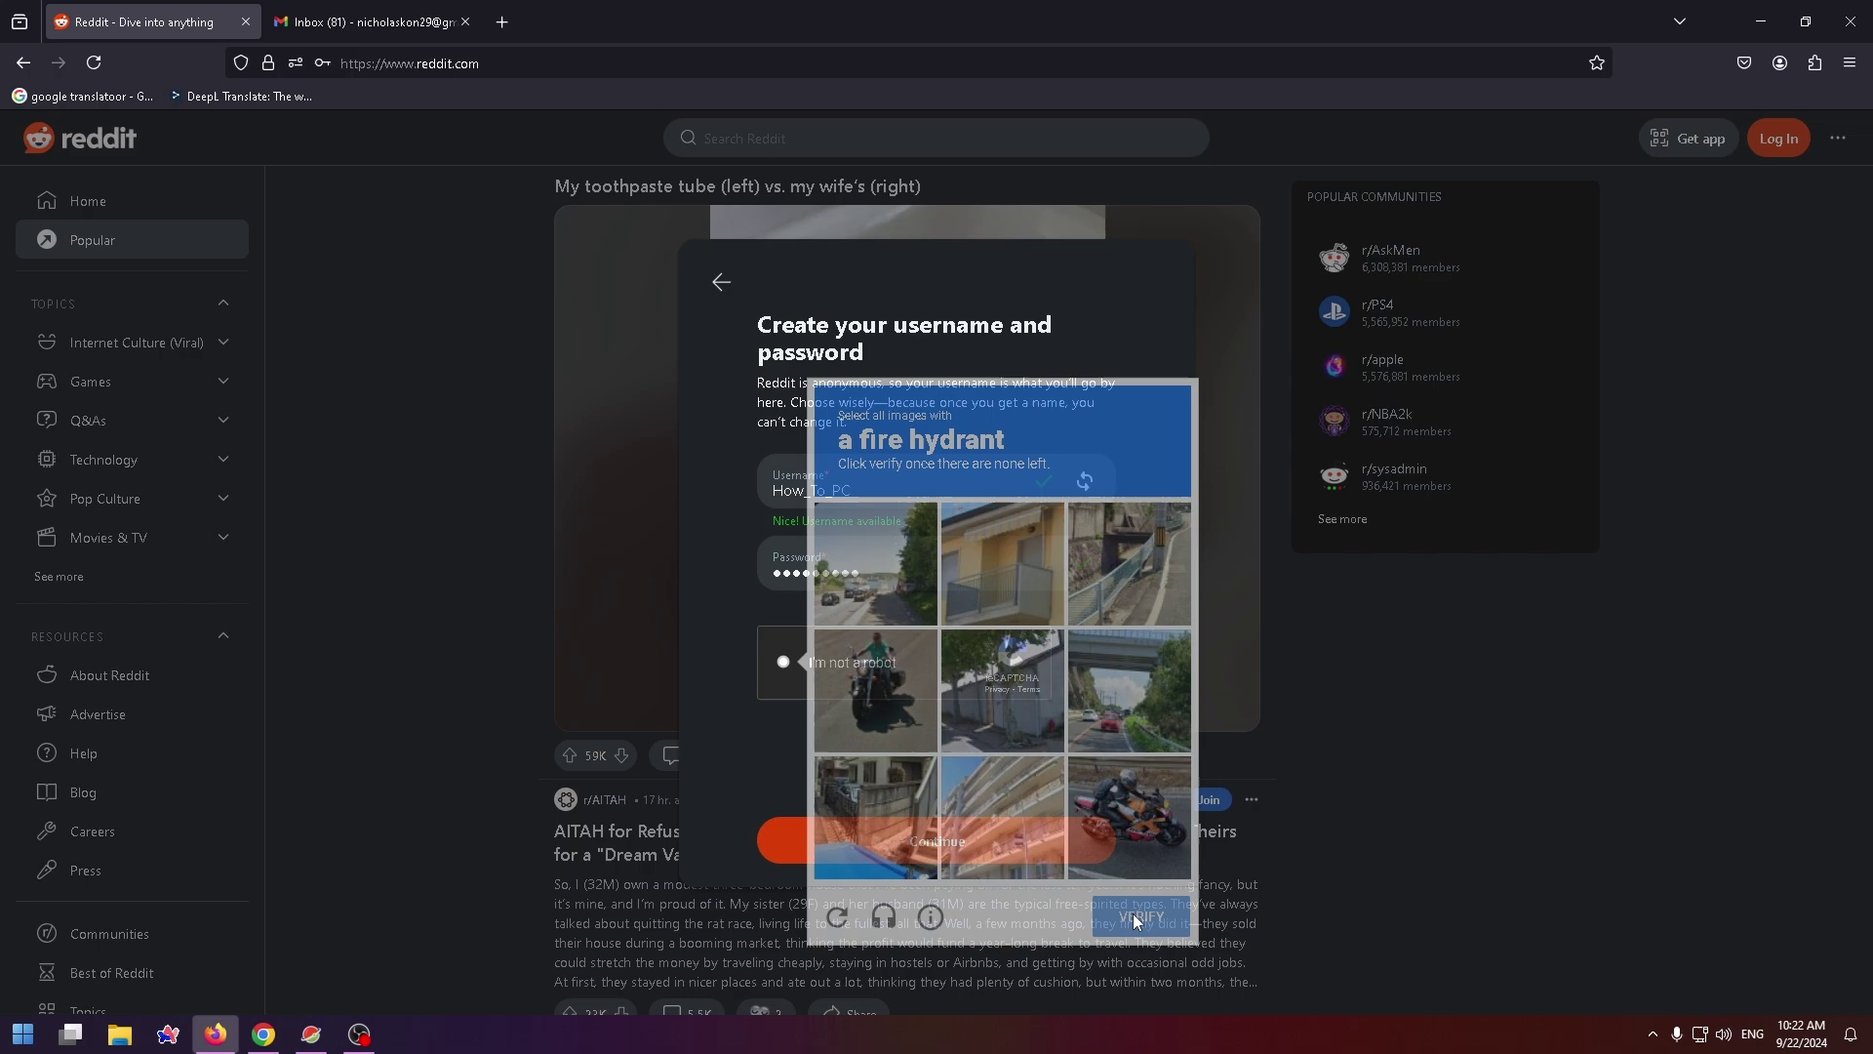
pyautogui.click(959, 859)
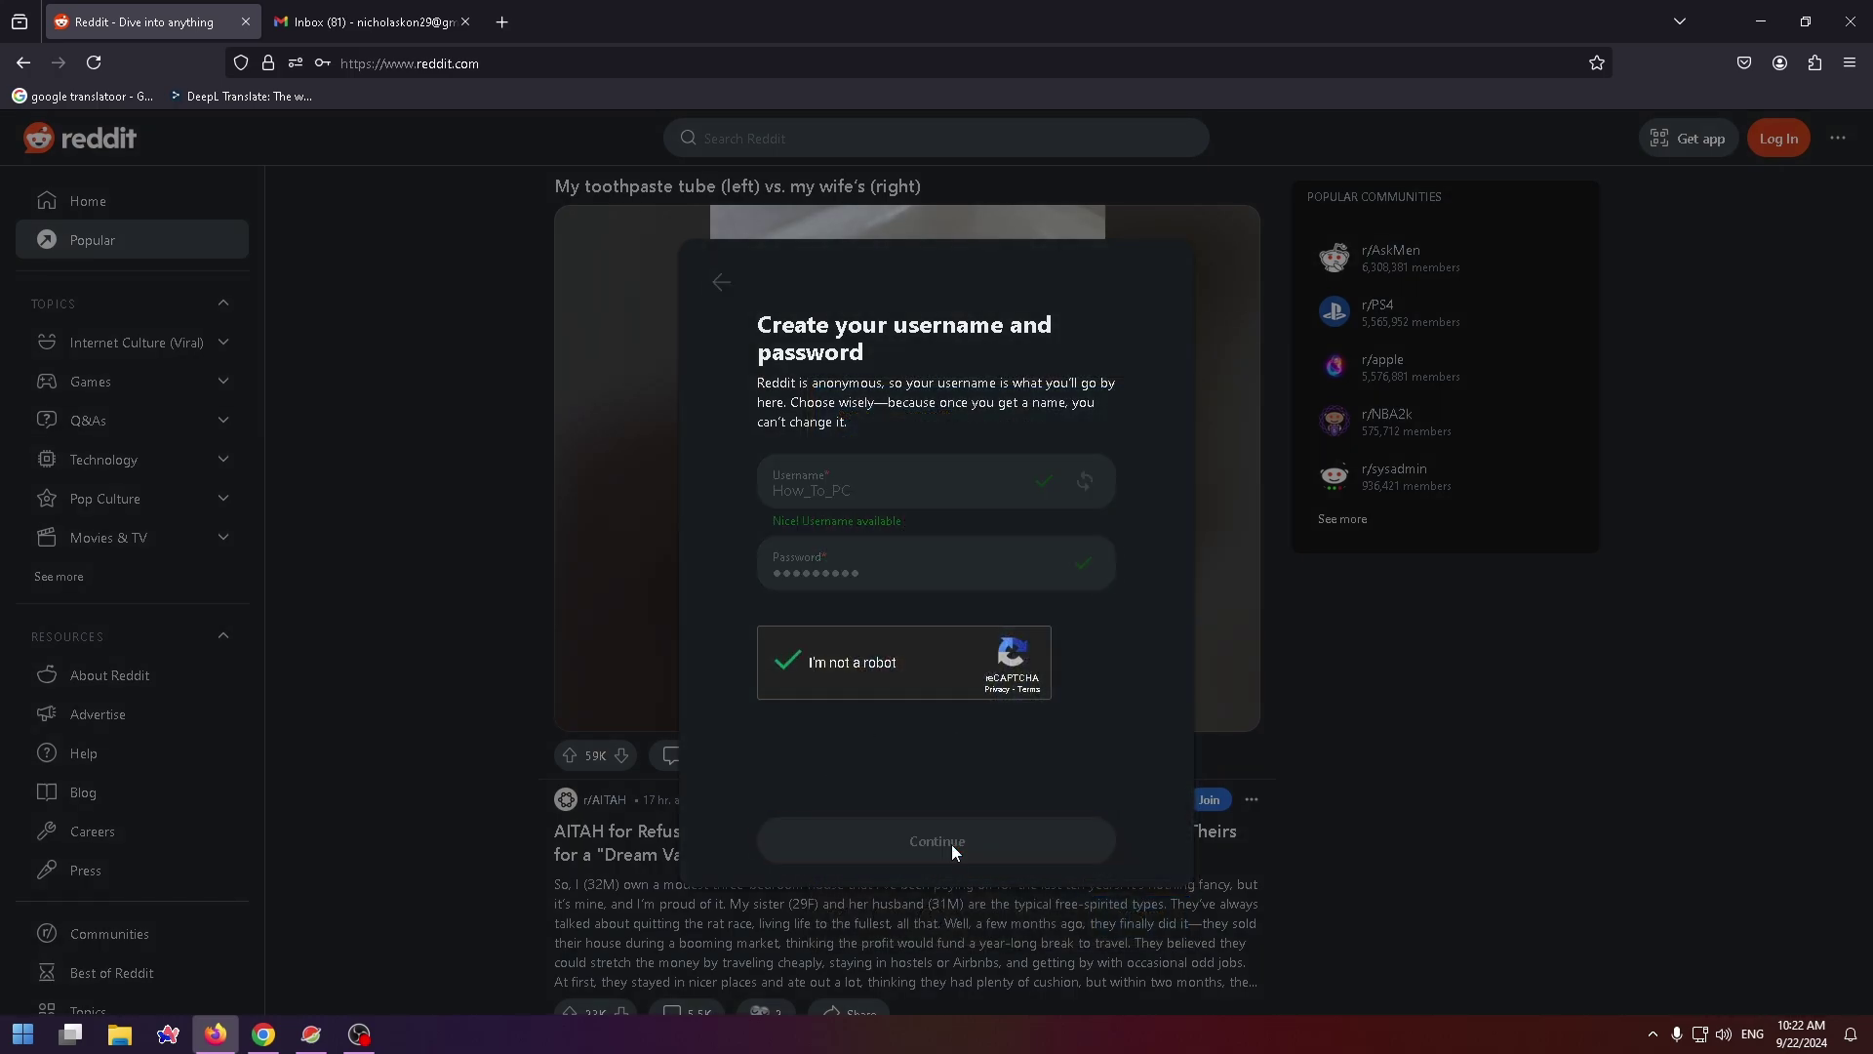
# Step: Select Man under About you and add Rocket League as an interest
pyautogui.moveTo(878, 450); pyautogui.dragTo(979, 453)
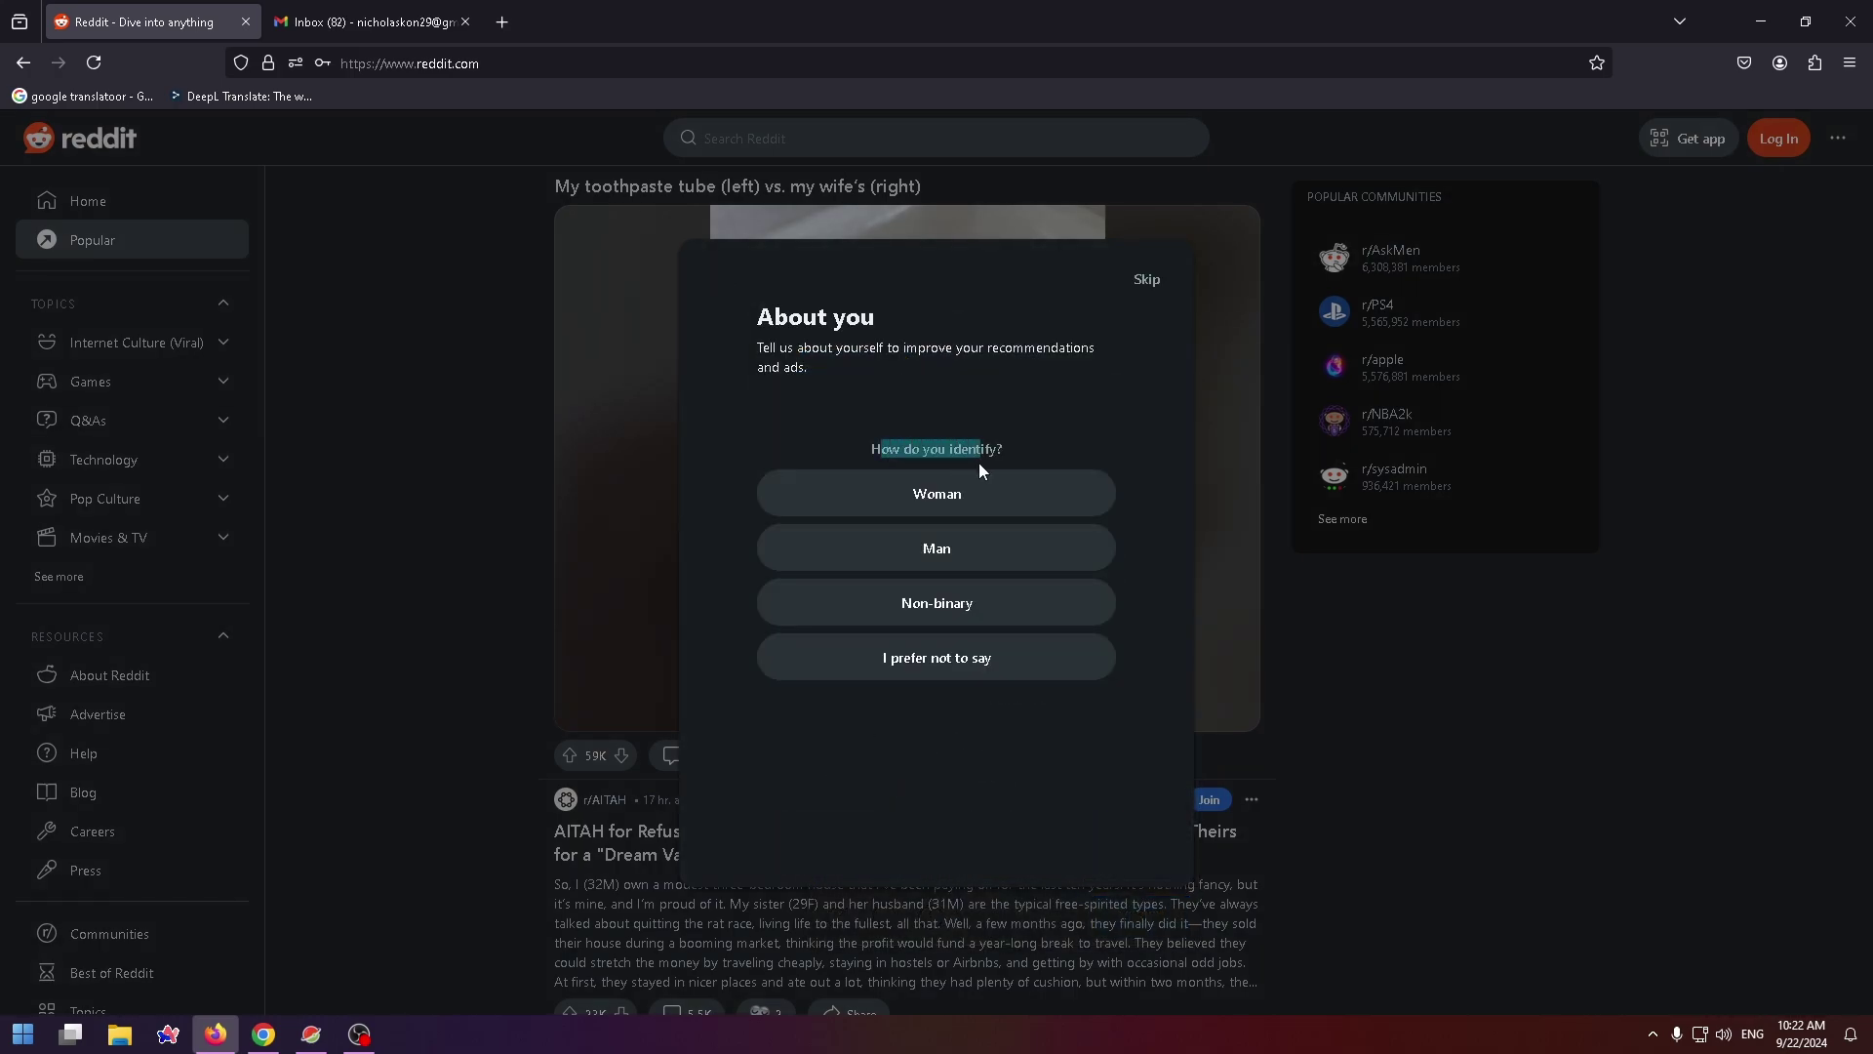
pyautogui.click(945, 557)
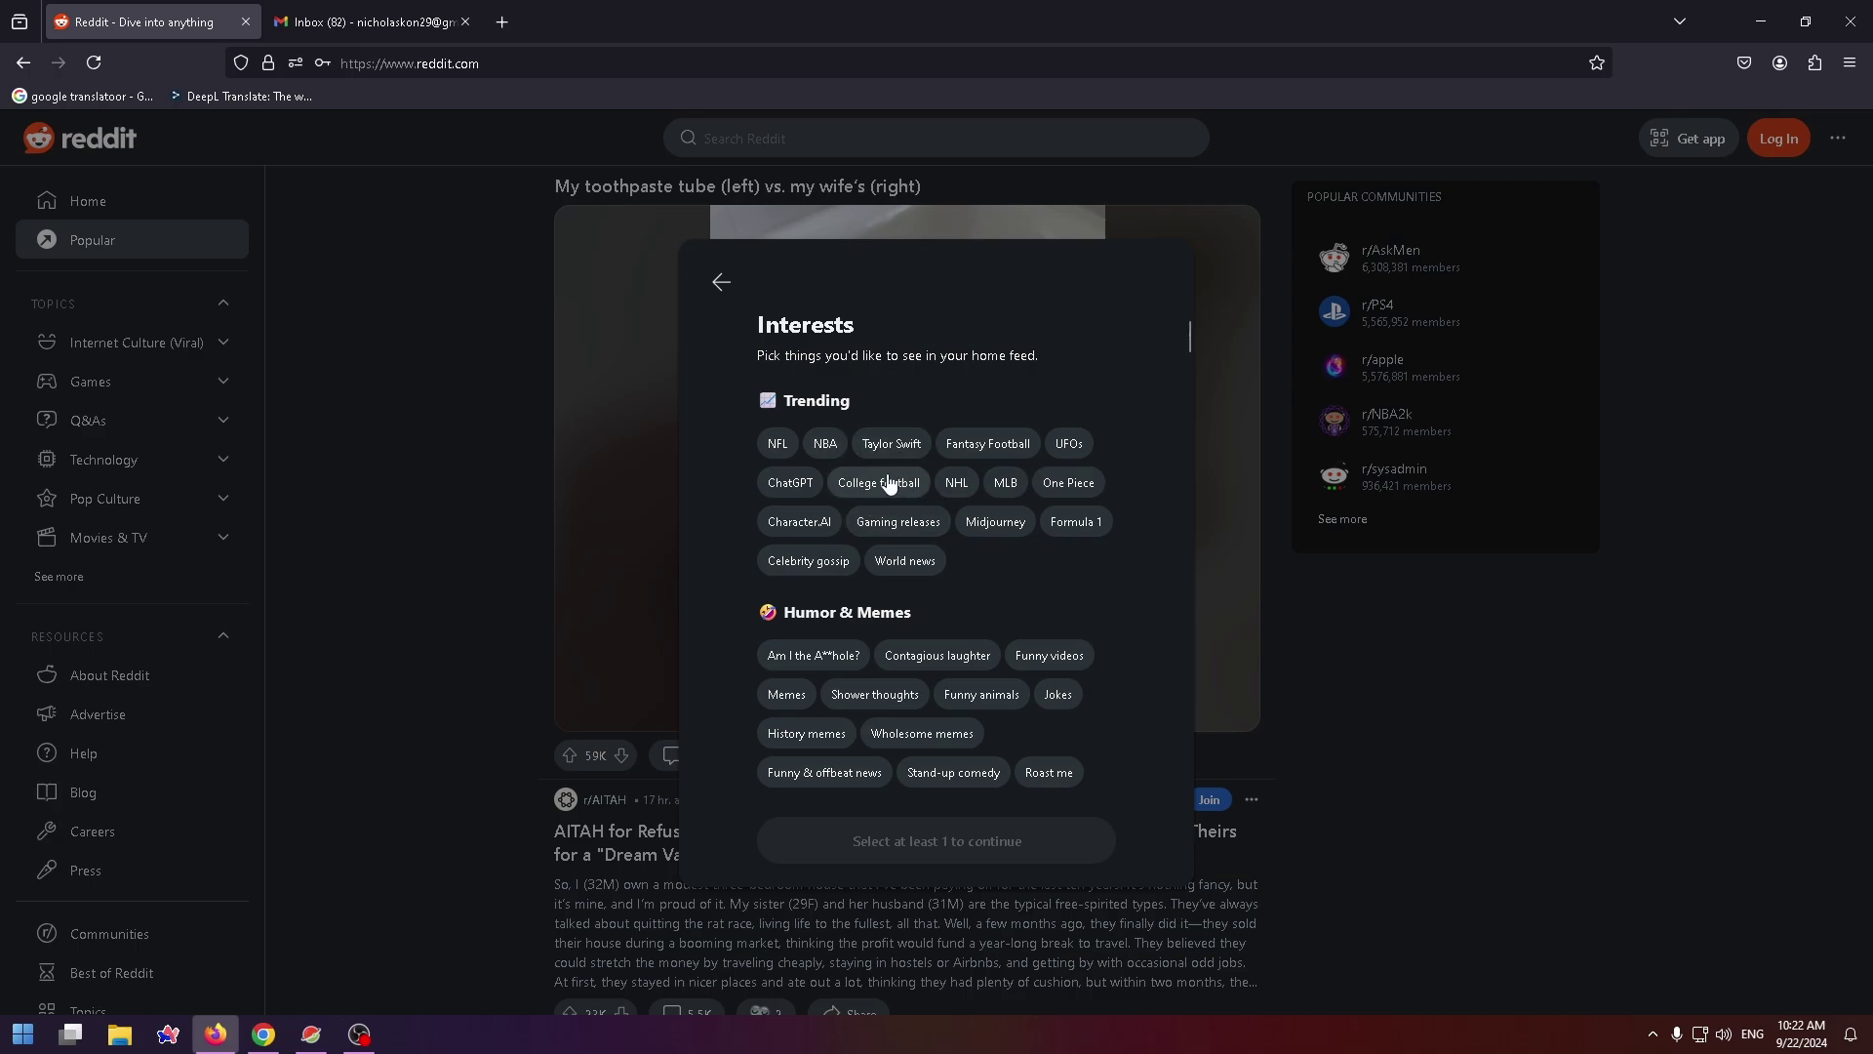
pyautogui.scroll(-2, 889, 485)
pyautogui.scroll(2, 889, 485)
pyautogui.scroll(-5, 889, 585)
pyautogui.click(900, 710)
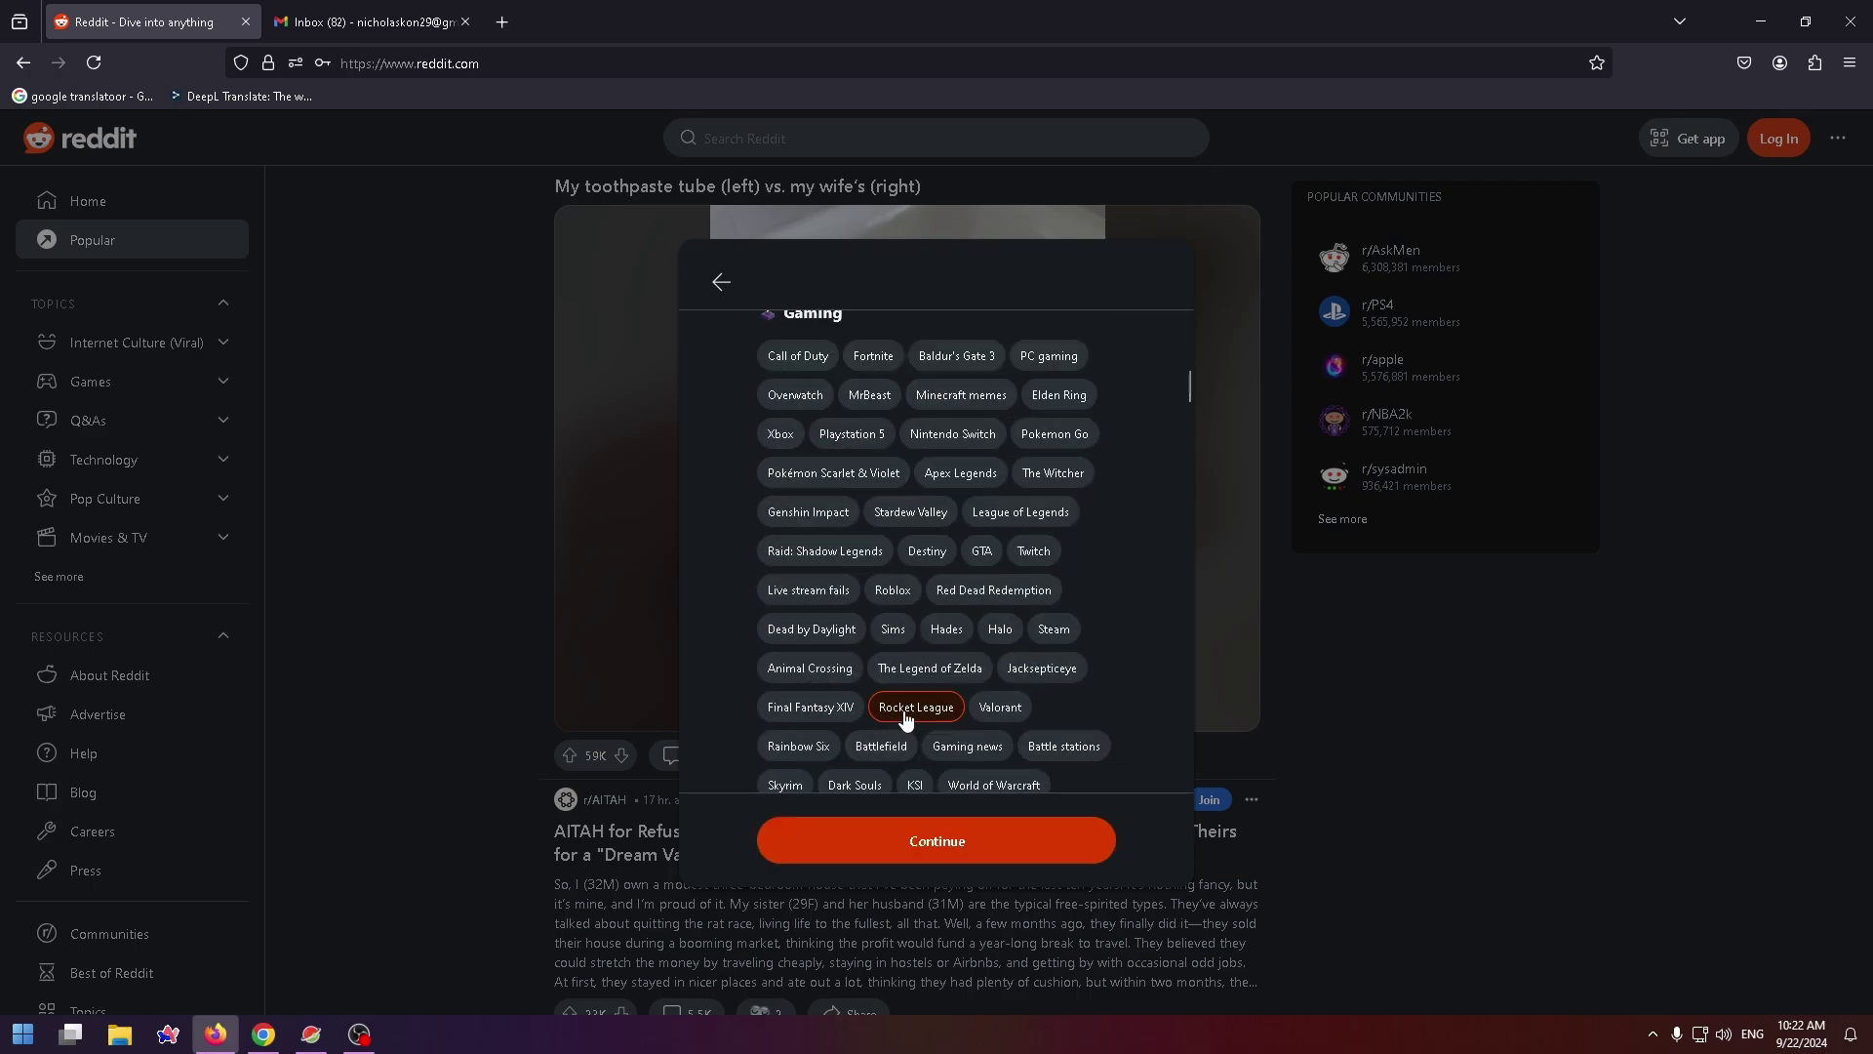
pyautogui.scroll(-2, 904, 717)
pyautogui.click(921, 846)
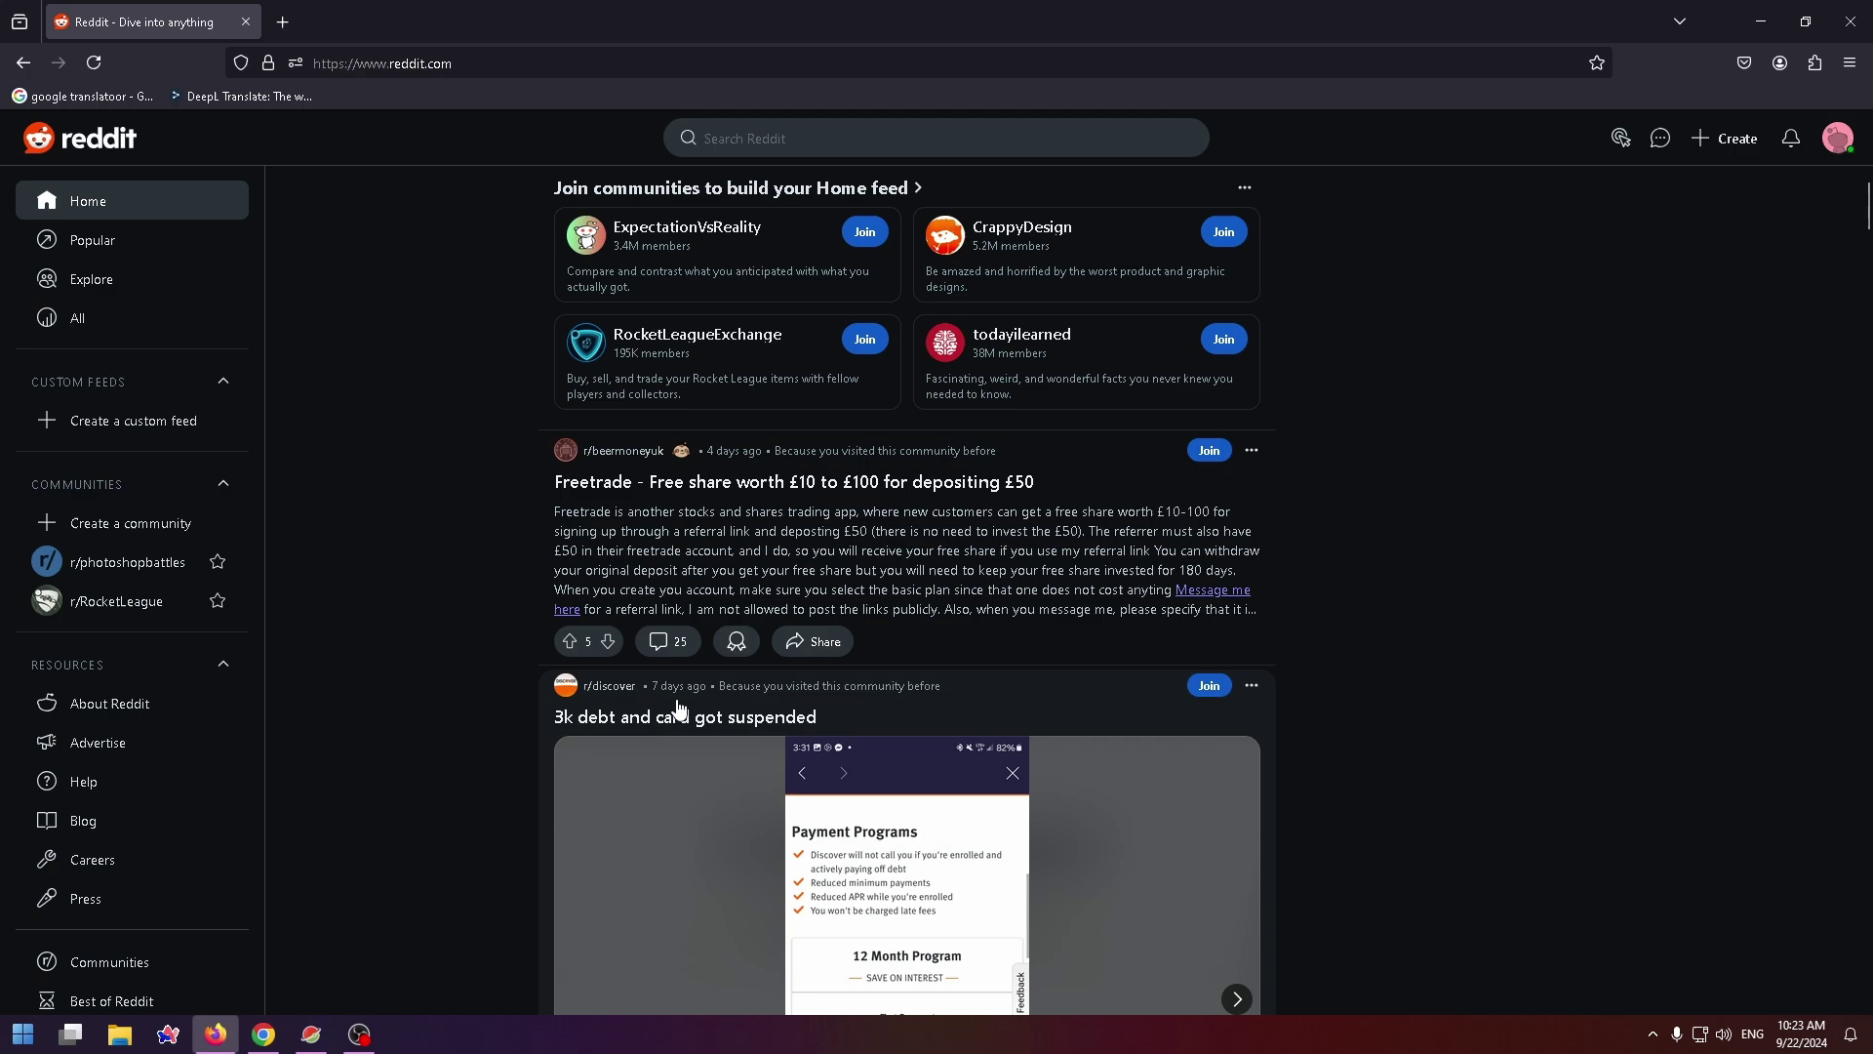